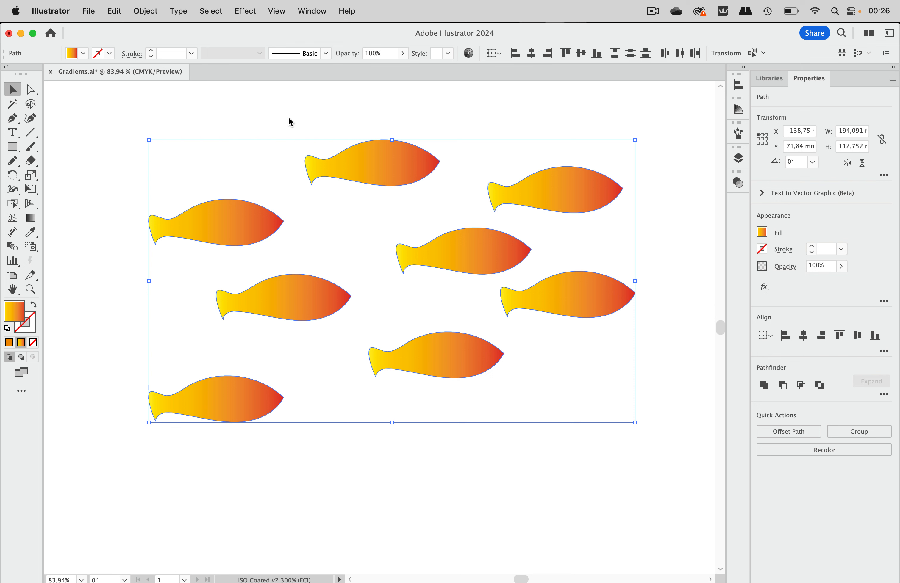
- Move the upper-right fish farther right and slightly up, away from the rest of the school
click(290, 122)
drag(565, 205, 640, 197)
- Try moving the centre fish up and left and the middle-right fish farther right, and undo both moves
drag(490, 248, 451, 211)
drag(547, 297, 626, 297)
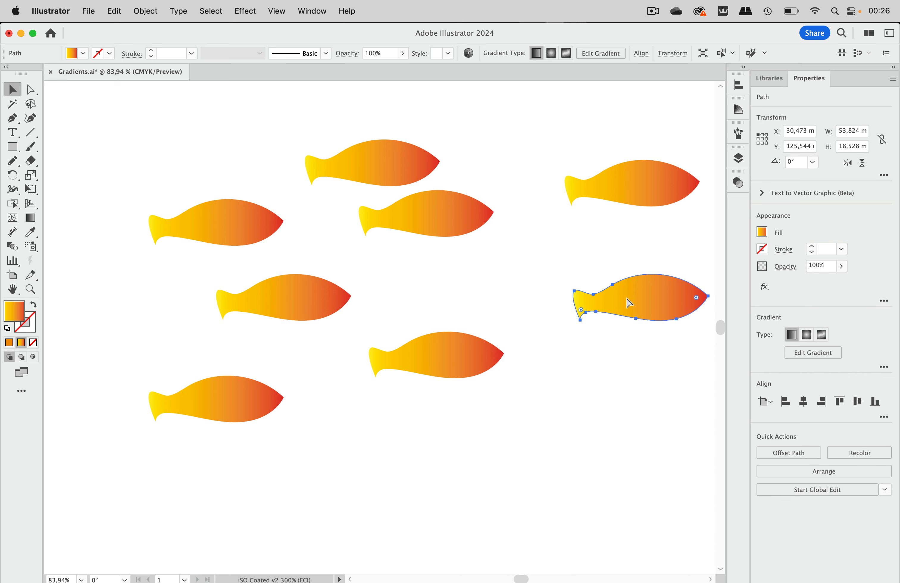
key(super+z)
key(super+z)
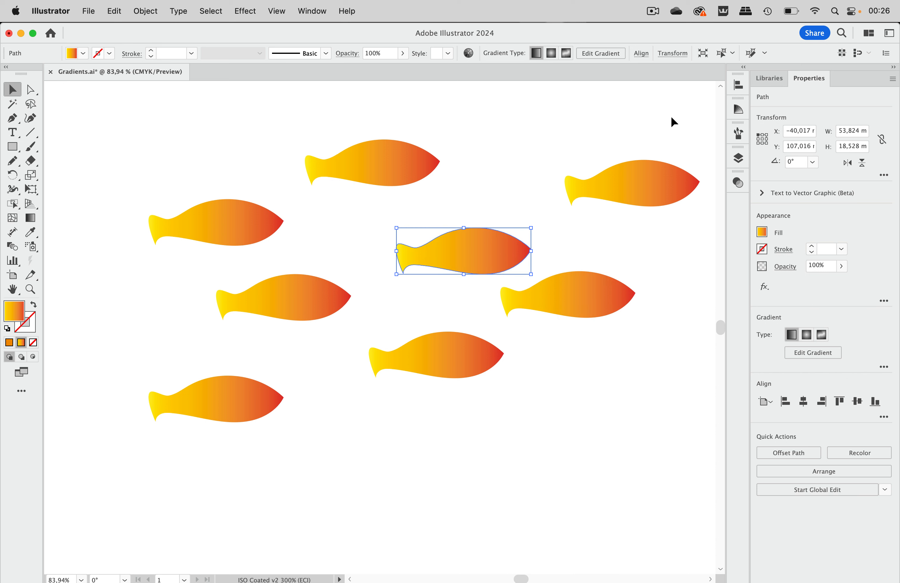
click(670, 117)
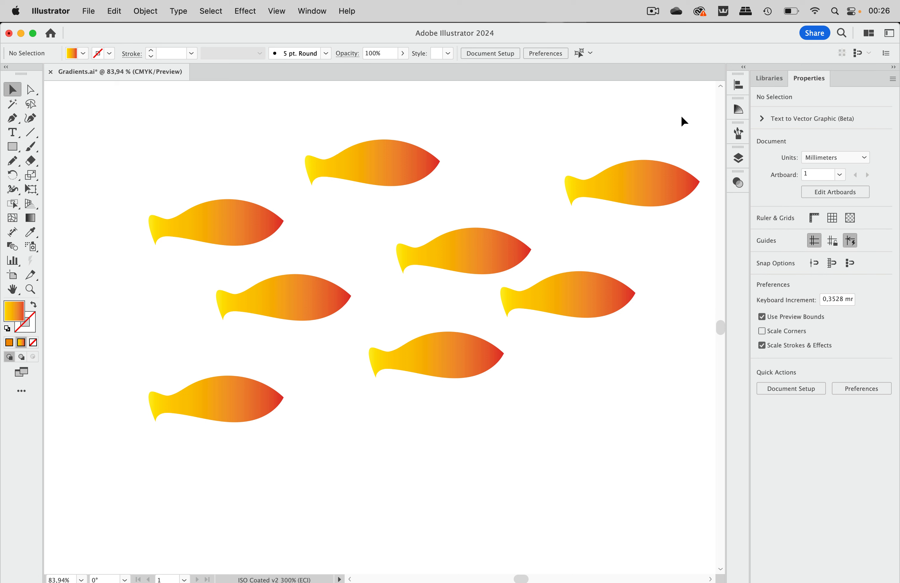
- Combine all the fish into one compound path and show the gradient annotator running across it
drag(682, 115, 131, 462)
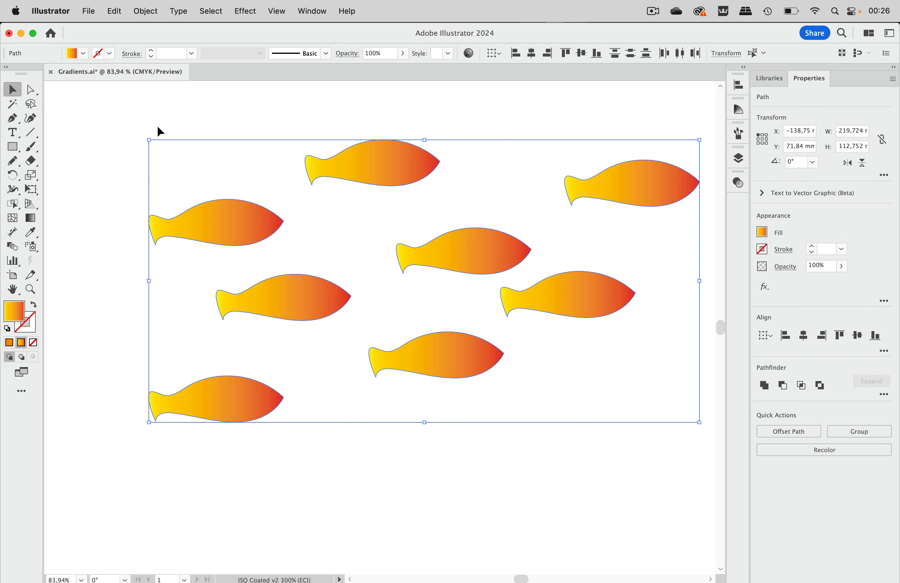
click(151, 12)
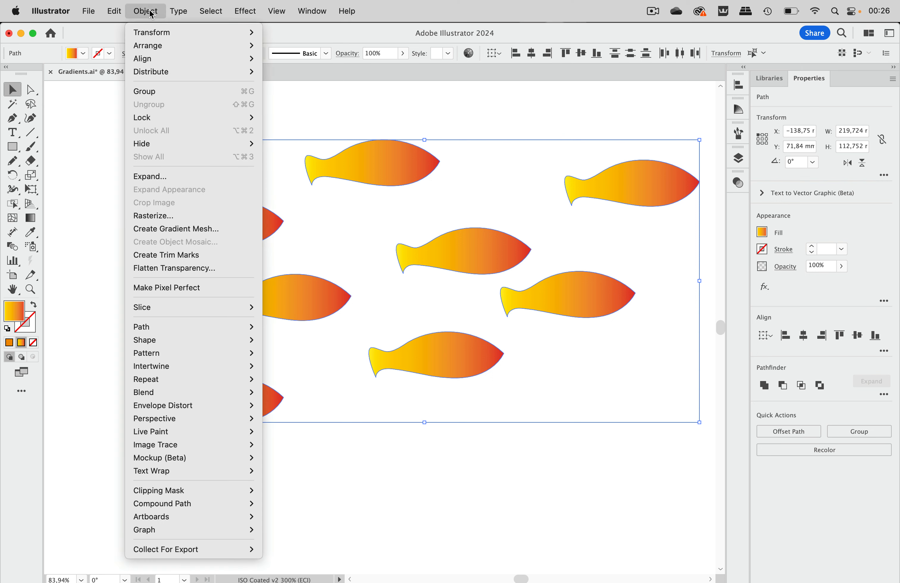
mouse_move(179, 505)
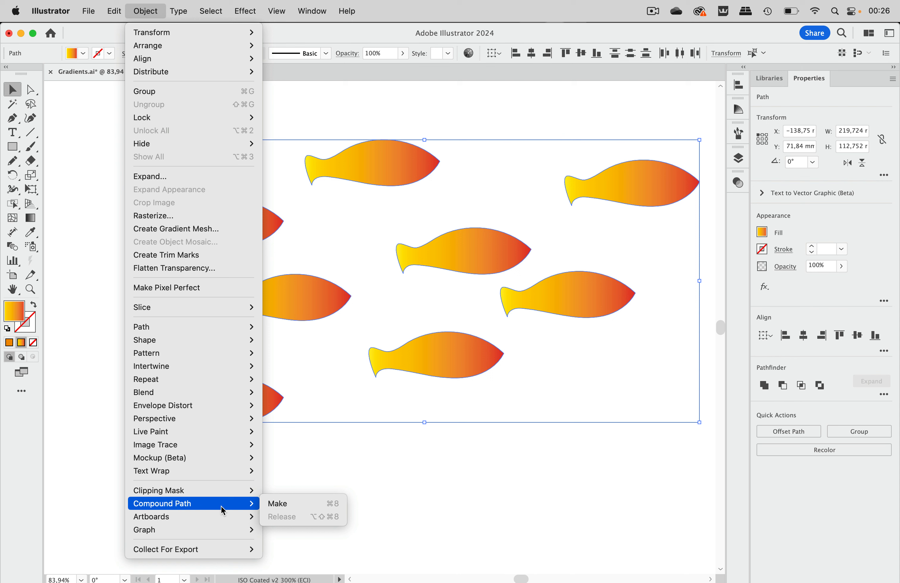
click(311, 505)
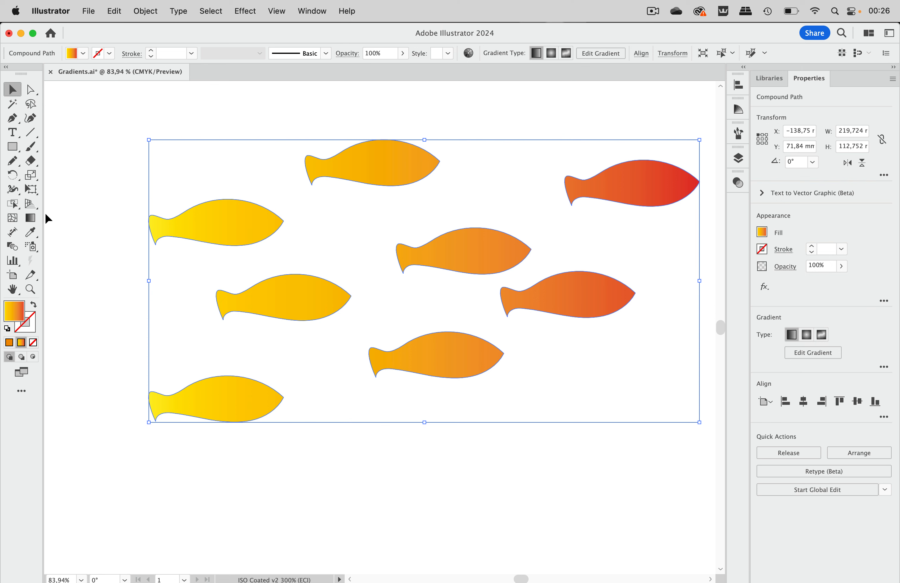
click(32, 222)
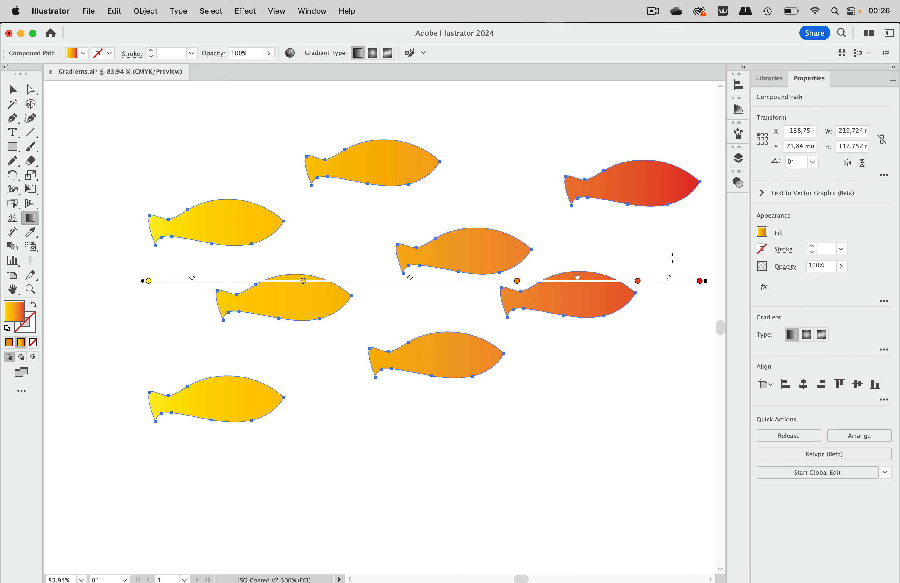
- Within the compound path, move the upper-right fish left and the middle-right fish farther right and slightly down using the Group Selection tool
click(32, 93)
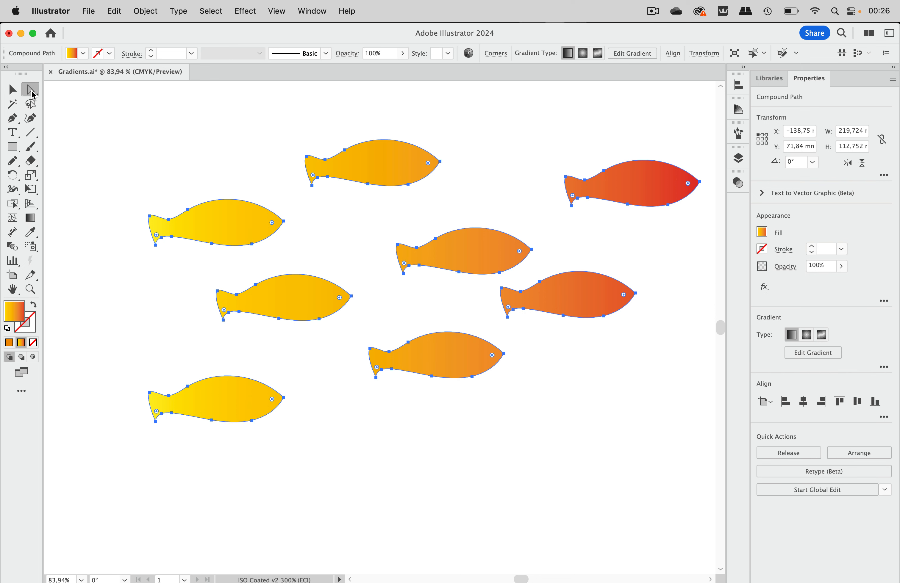
drag(32, 94, 74, 102)
click(504, 135)
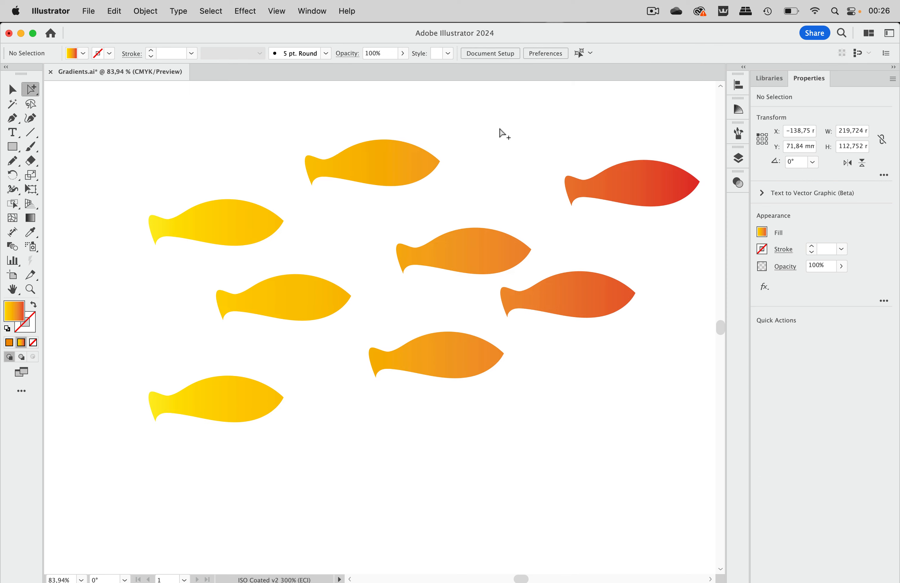
drag(663, 163, 544, 167)
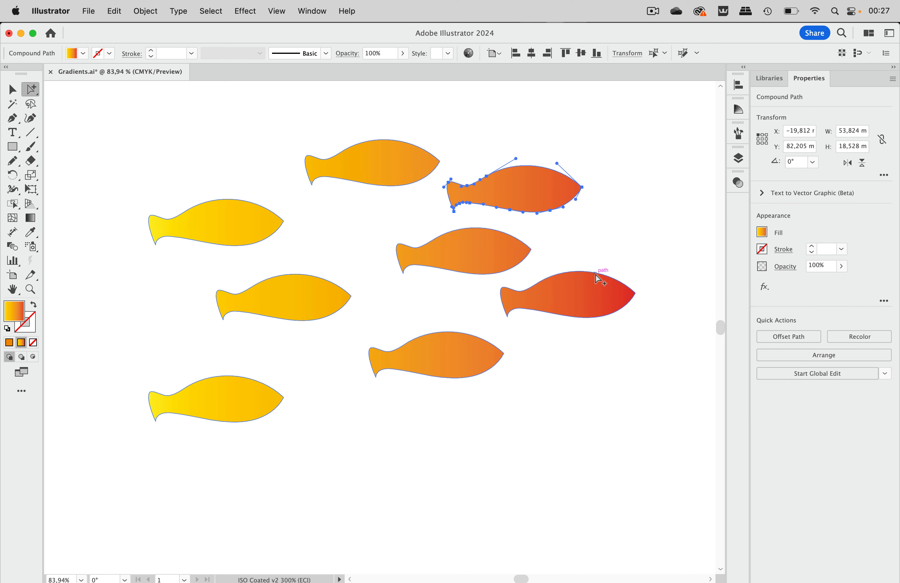
drag(595, 274, 640, 285)
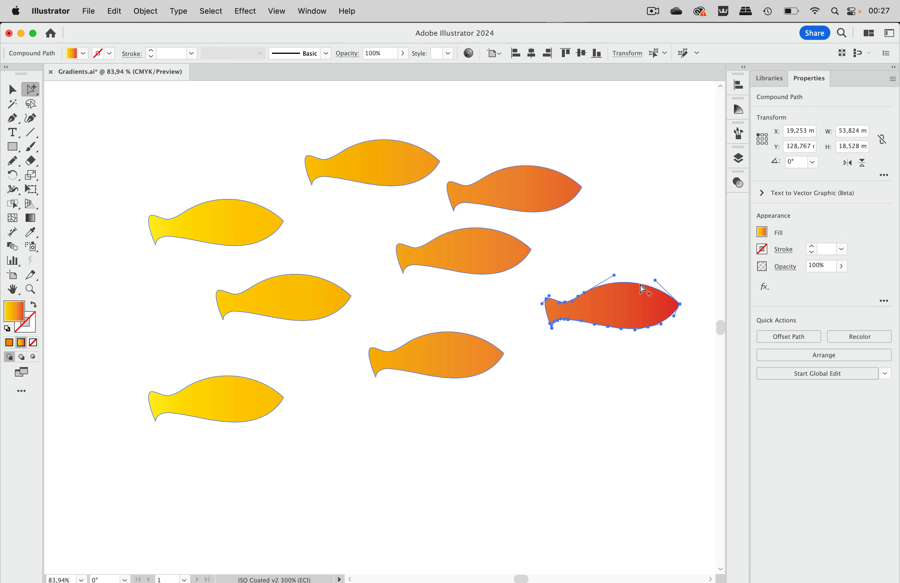
click(631, 217)
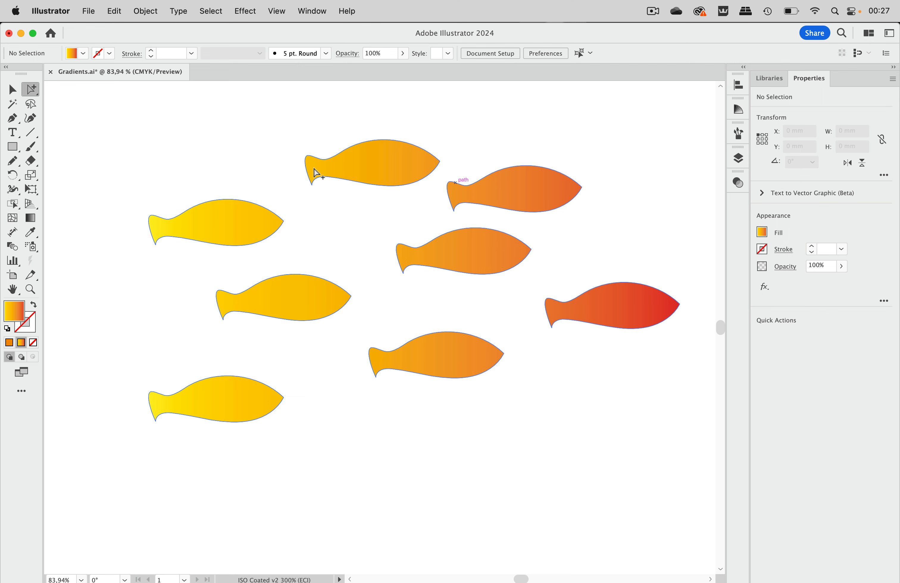
- Release the compound path back into separate fish paths
click(12, 90)
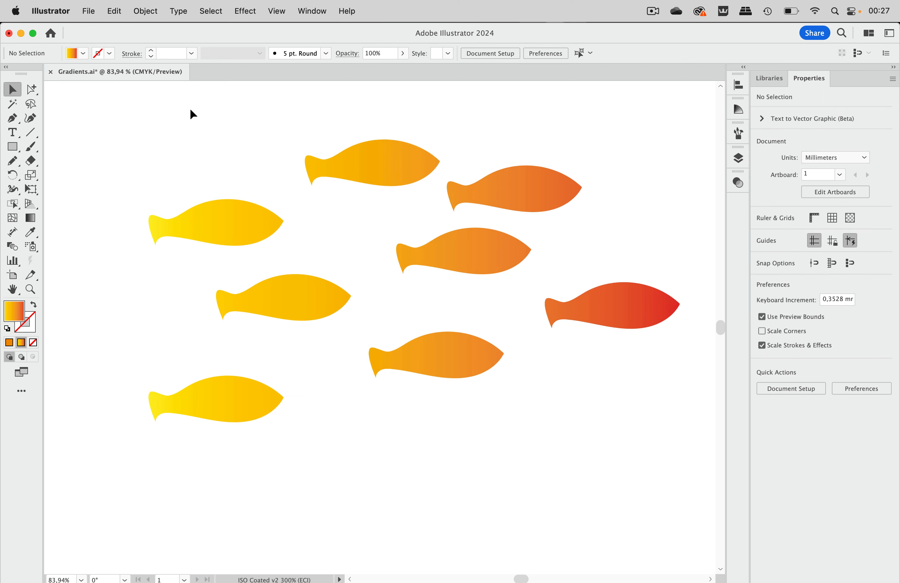
click(368, 156)
click(159, 10)
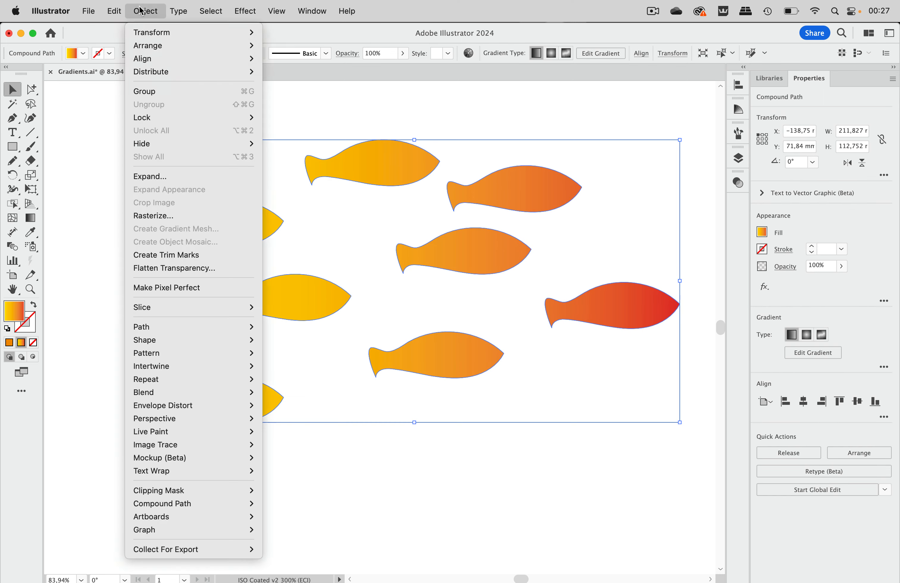
mouse_move(235, 507)
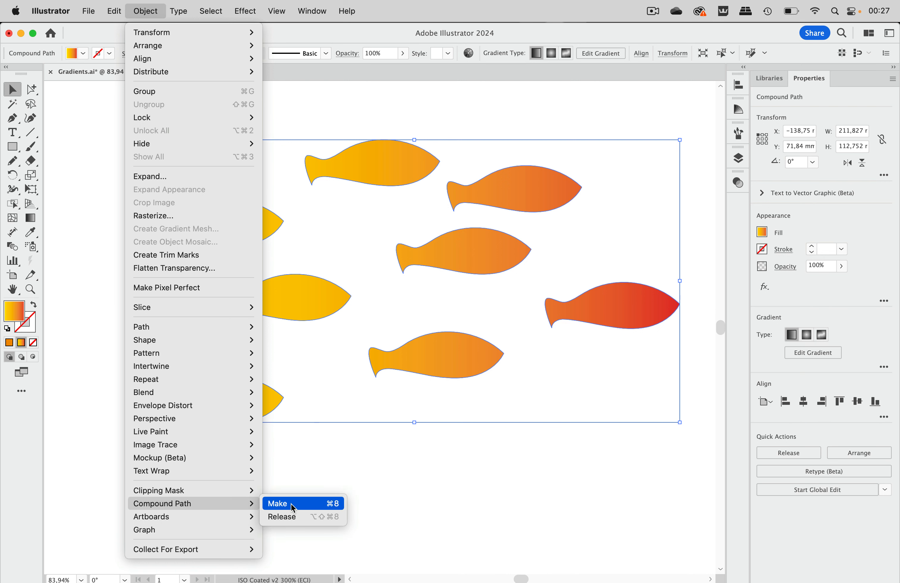
click(282, 517)
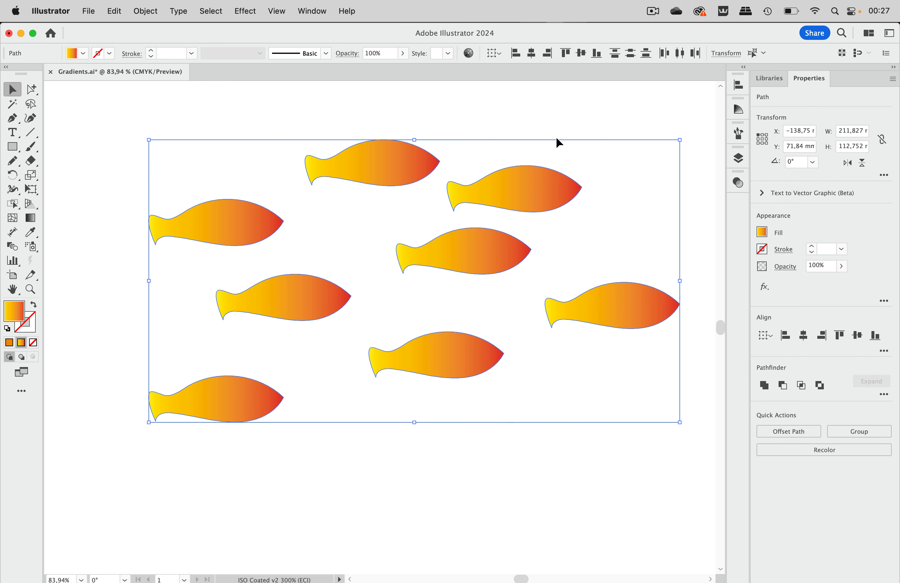
- Fill all the fish with solid orange and group them
scroll(555, 142, right, 2)
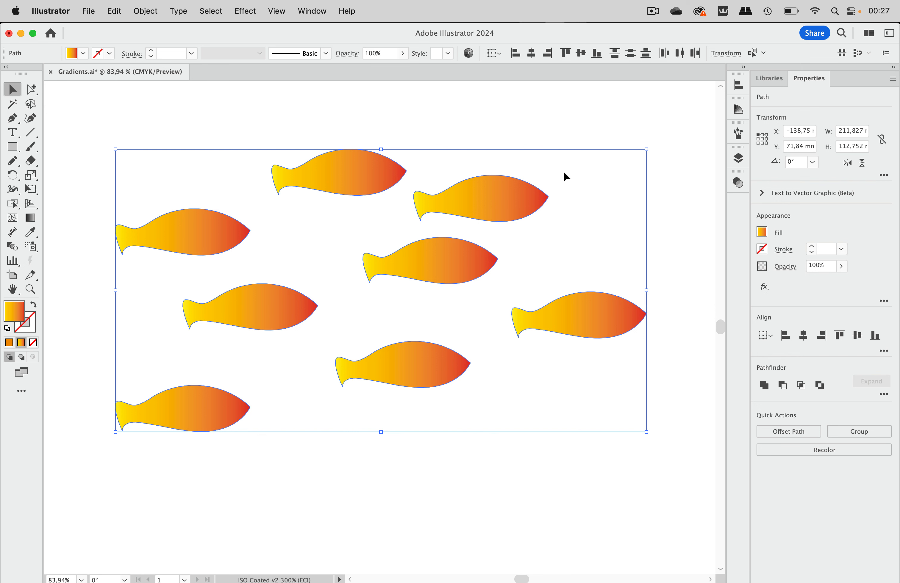
click(544, 179)
drag(135, 131, 596, 401)
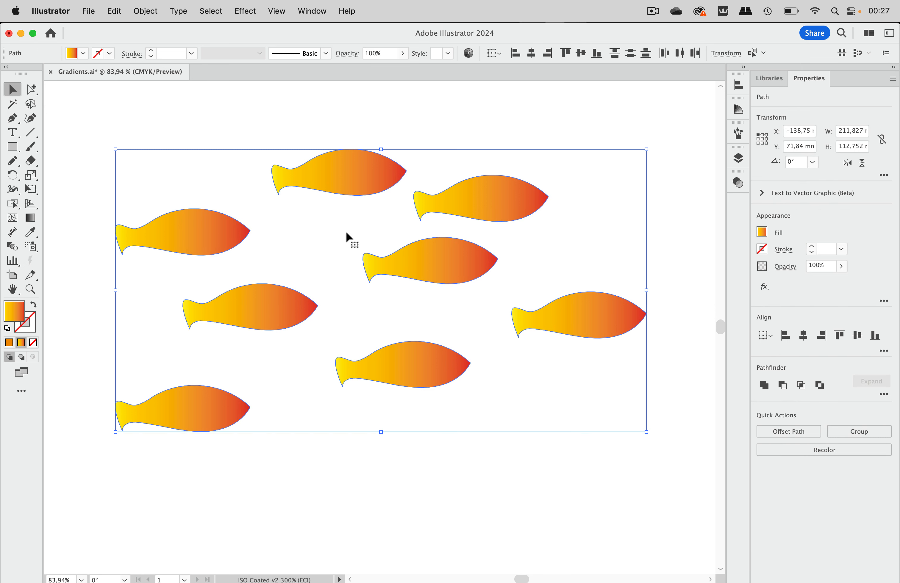
click(83, 53)
click(117, 74)
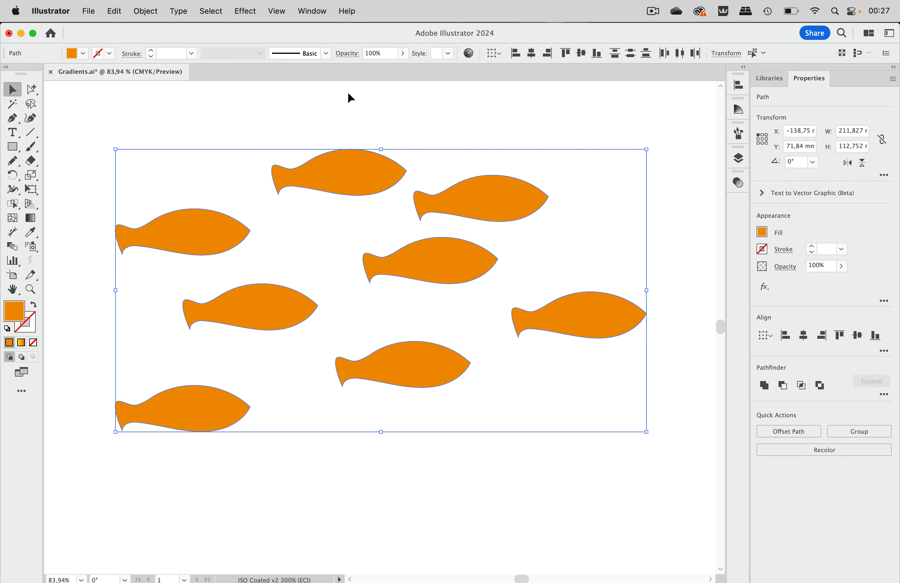
click(148, 11)
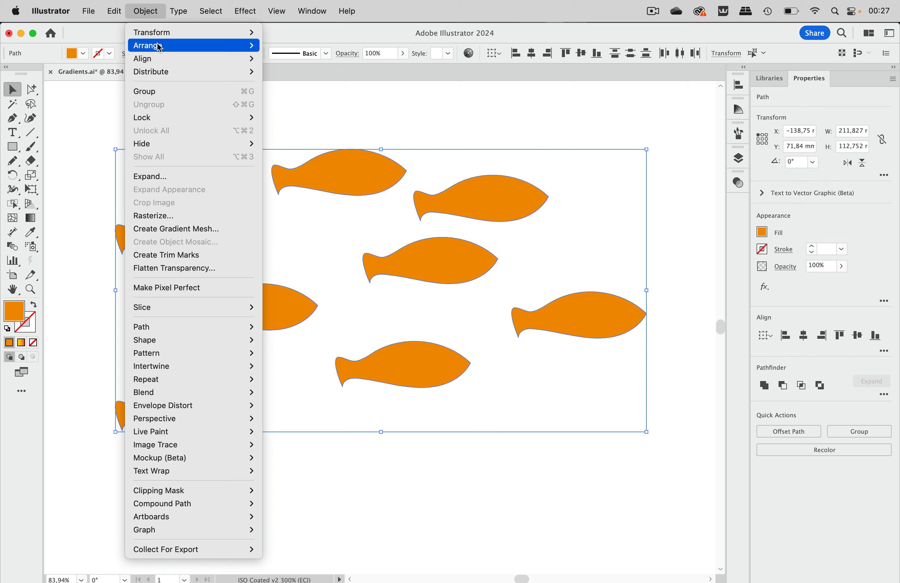
click(157, 92)
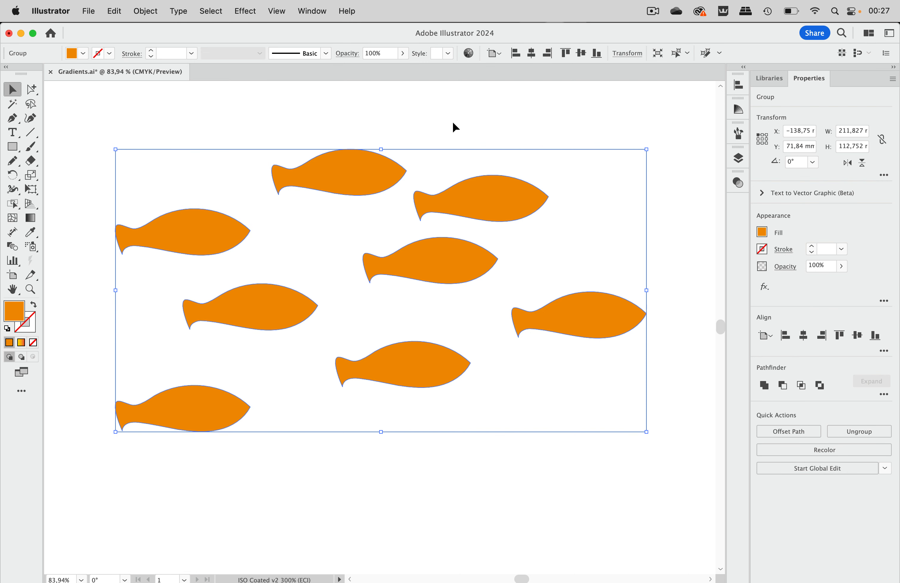
- Try the yellow-to-red gradient swatch as the fill of the grouped fish, and restore the solid orange
click(452, 123)
click(342, 172)
click(83, 53)
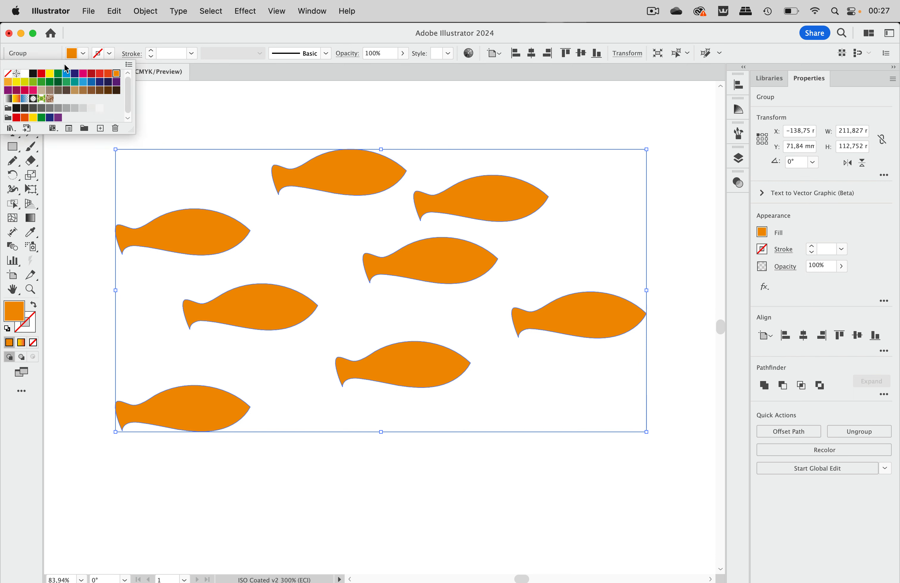
click(17, 98)
click(506, 99)
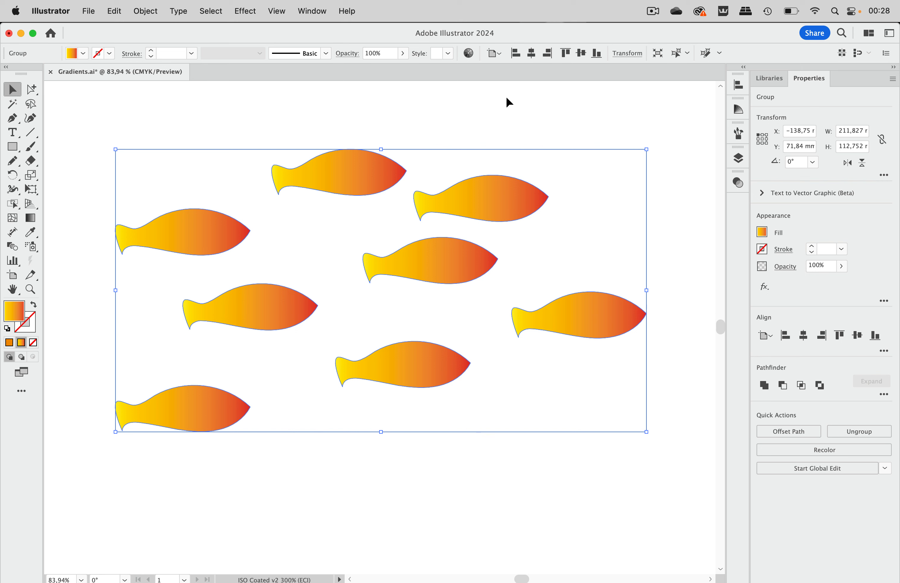
key(comma)
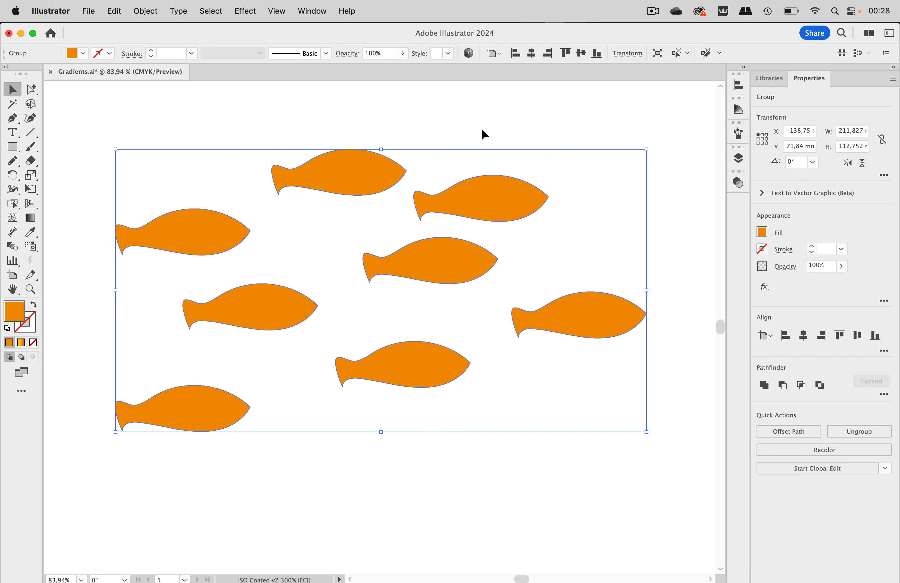
- Show the fish group's appearance attributes and add a new fill at group level
click(325, 11)
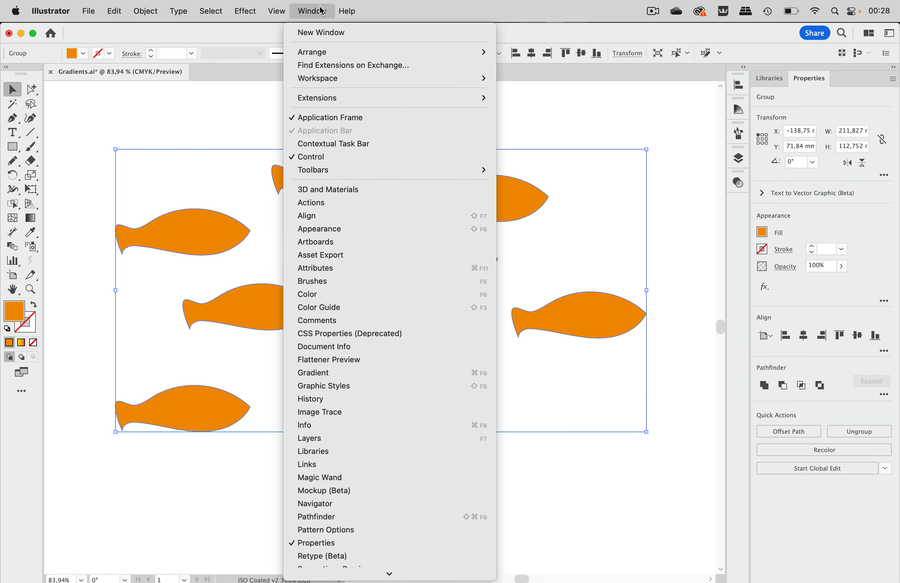
click(320, 229)
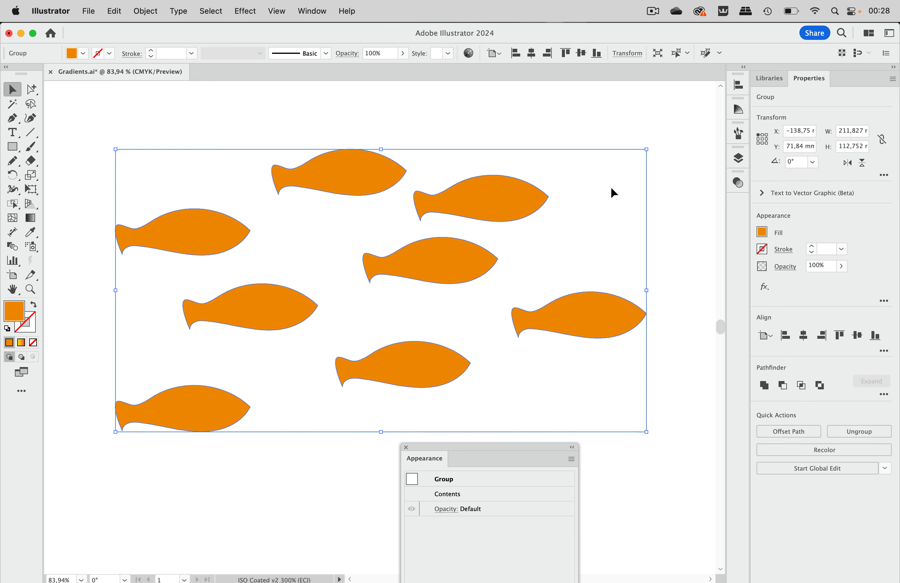
drag(495, 448, 625, 96)
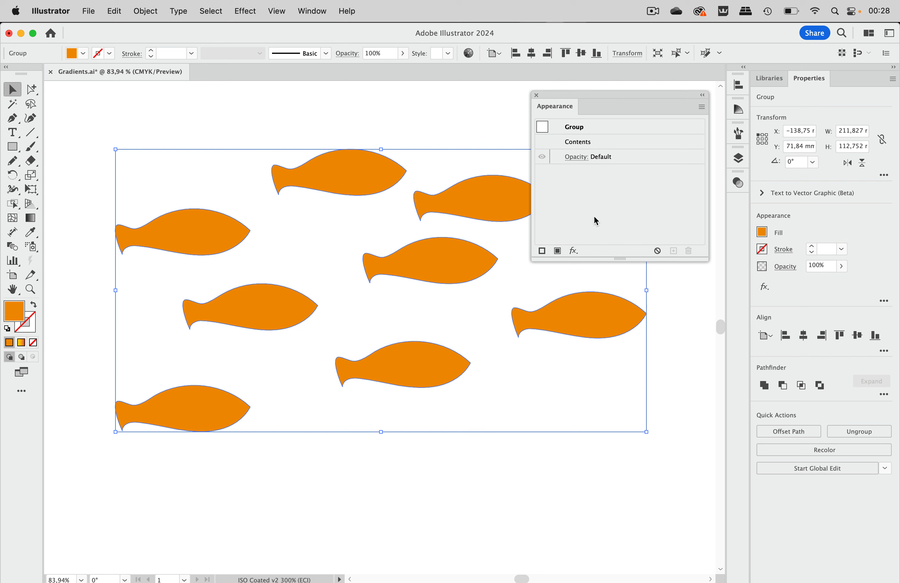
click(556, 251)
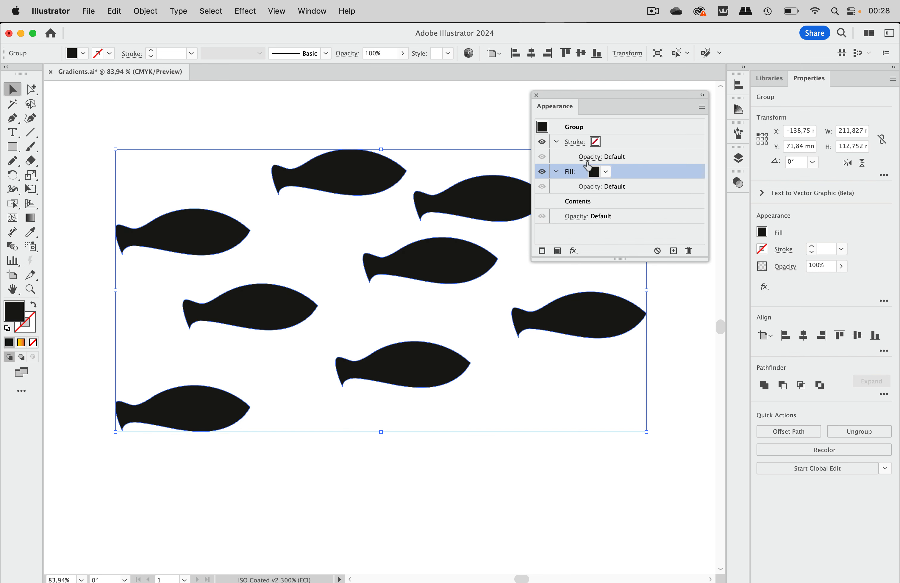
- Set the group-level fill to the yellow-to-red gradient swatch and deselect the fish group
click(605, 172)
click(492, 217)
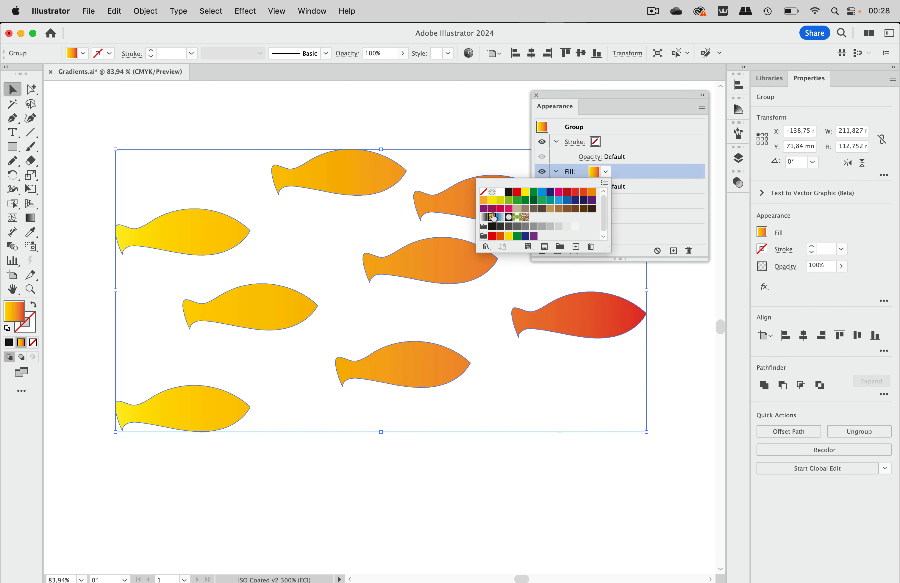
drag(563, 97, 623, 28)
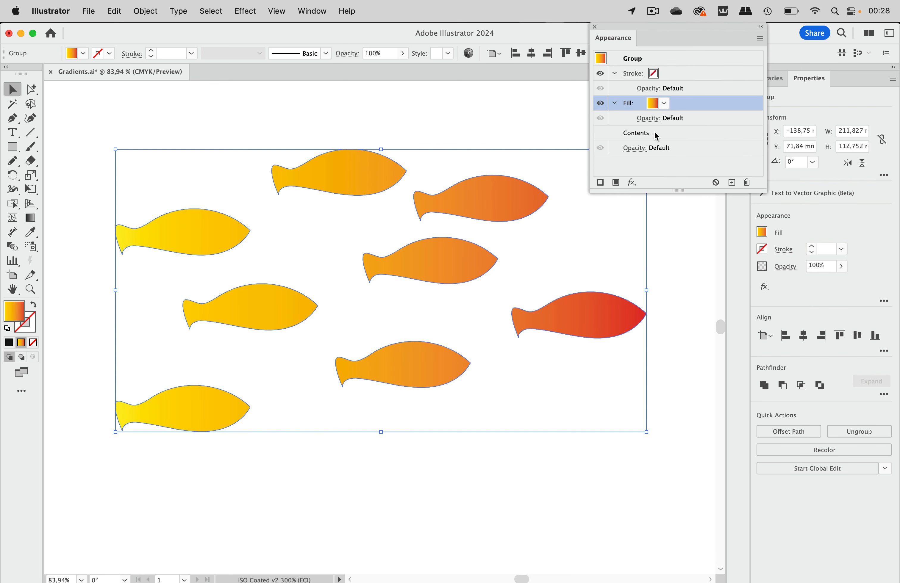
click(667, 133)
mouse_move(679, 100)
mouse_down()
mouse_move(676, 147)
mouse_move(686, 97)
mouse_up()
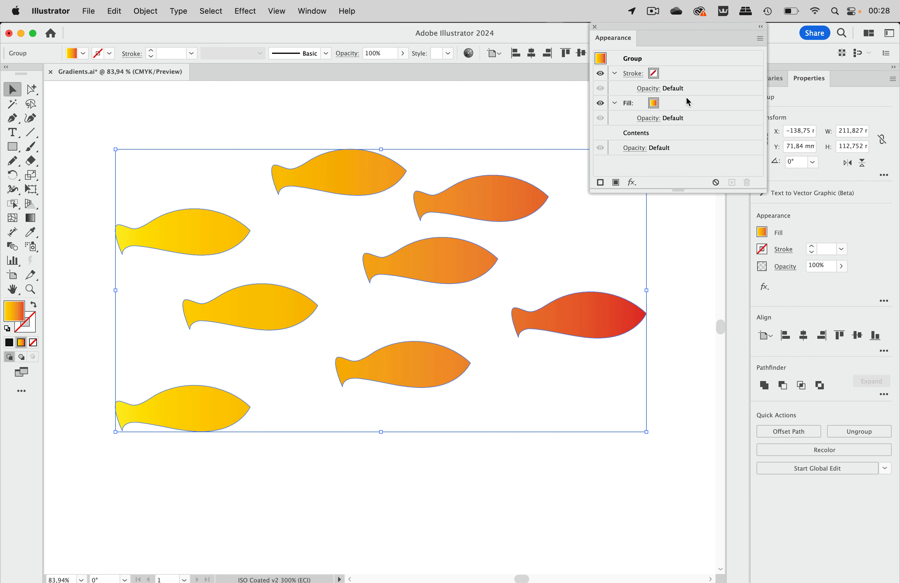
click(526, 127)
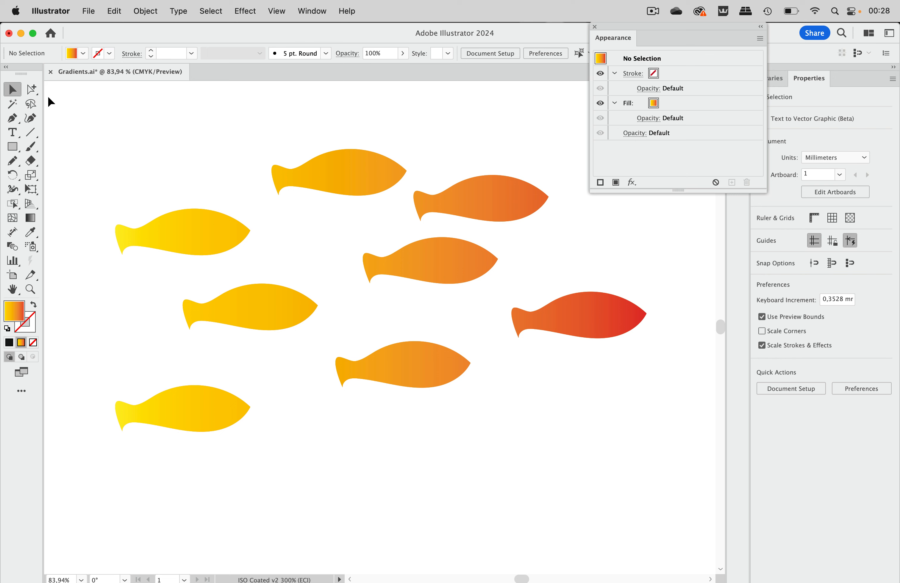
- Move the rightmost fish slightly right and down within the group using the Group Selection tool, and deselect it
click(32, 90)
click(607, 323)
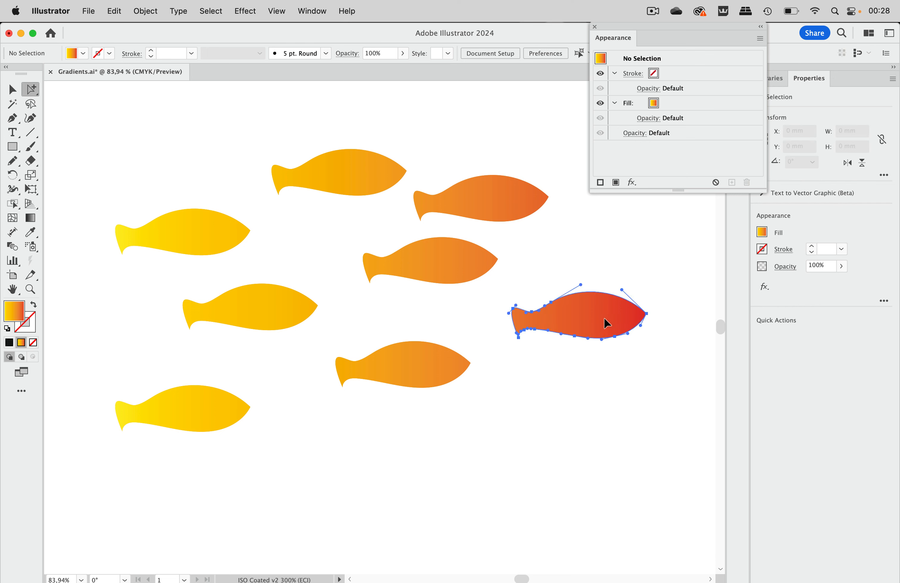
mouse_move(606, 323)
mouse_down()
mouse_move(297, 466)
mouse_move(434, 390)
mouse_move(283, 278)
mouse_move(129, 329)
mouse_move(638, 338)
mouse_move(508, 287)
mouse_move(403, 333)
mouse_move(626, 335)
mouse_move(622, 326)
mouse_up()
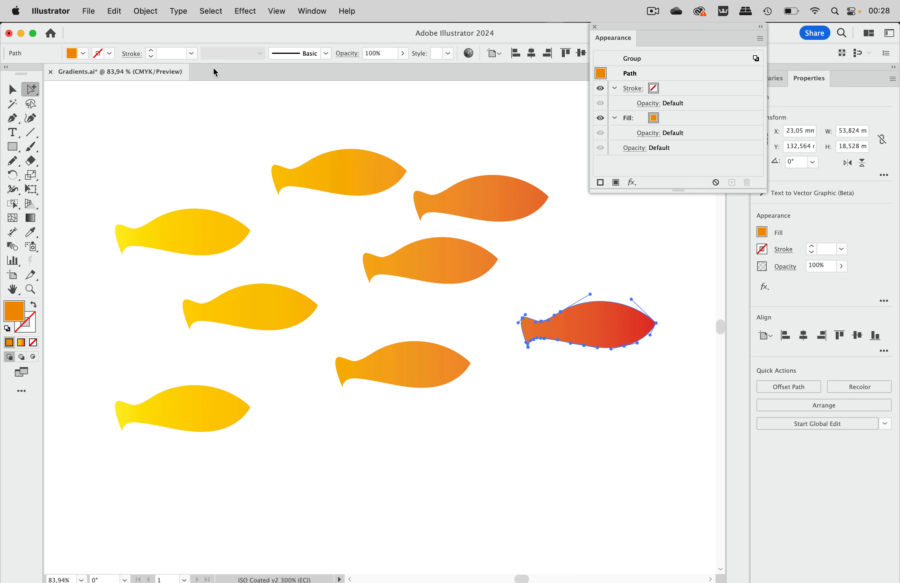
click(12, 90)
click(201, 109)
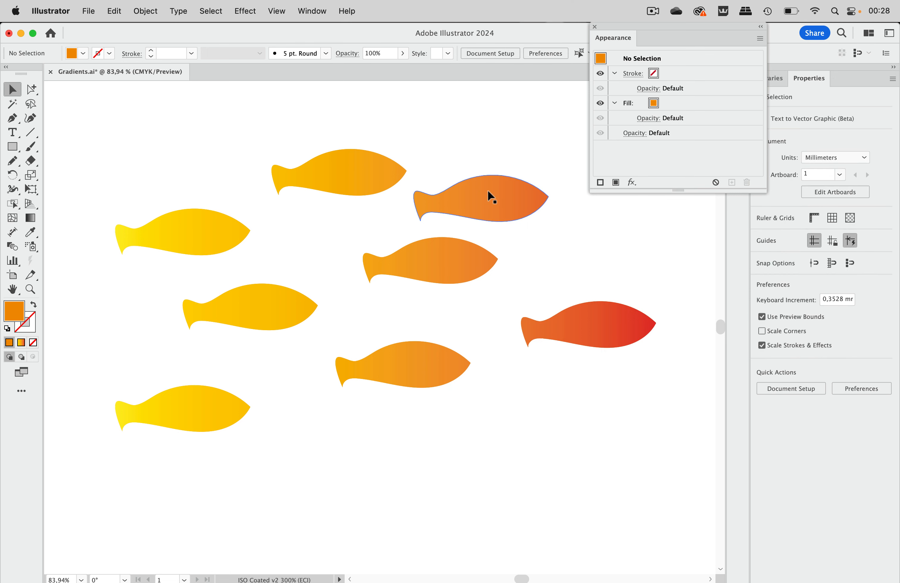
- Move the fish group slightly left and down, and ungroup it into individual fish
drag(487, 195, 483, 212)
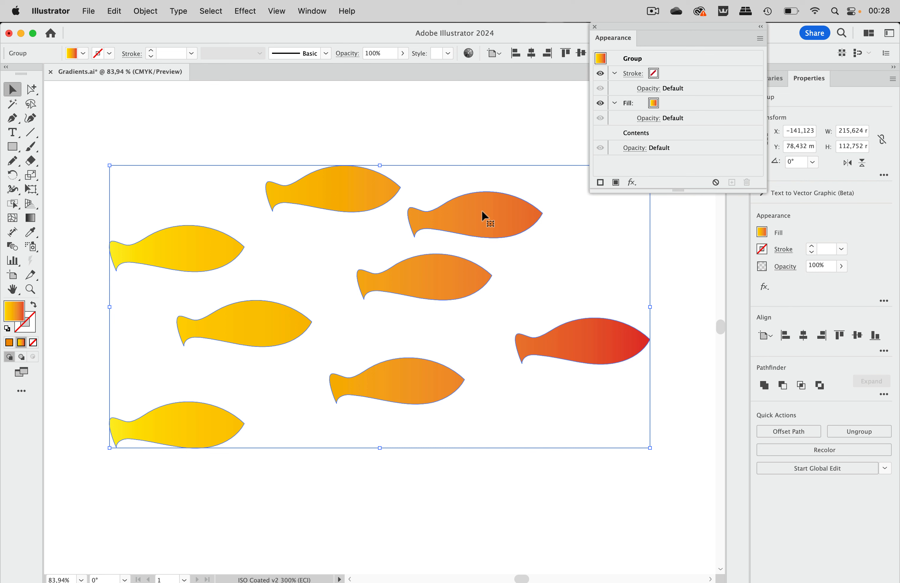
key(super+shift+g)
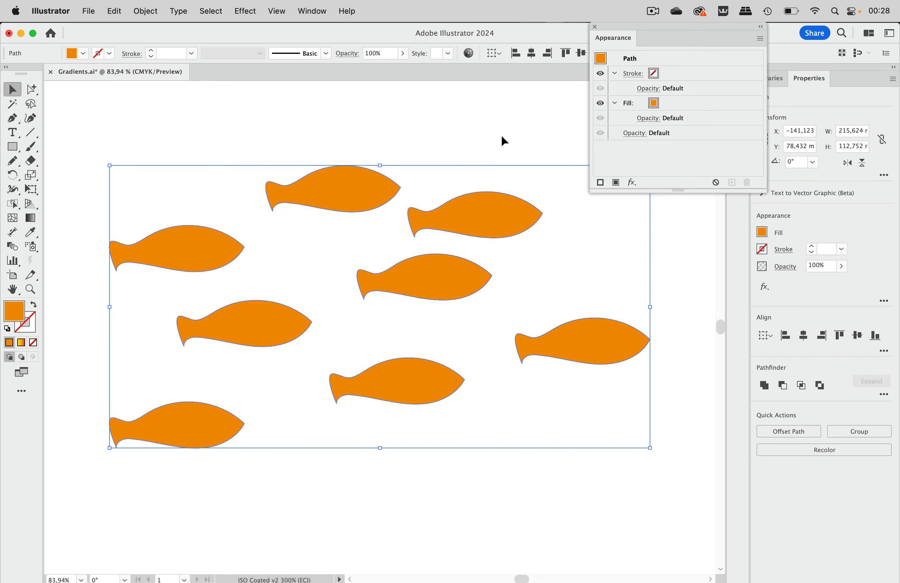
click(502, 137)
click(503, 212)
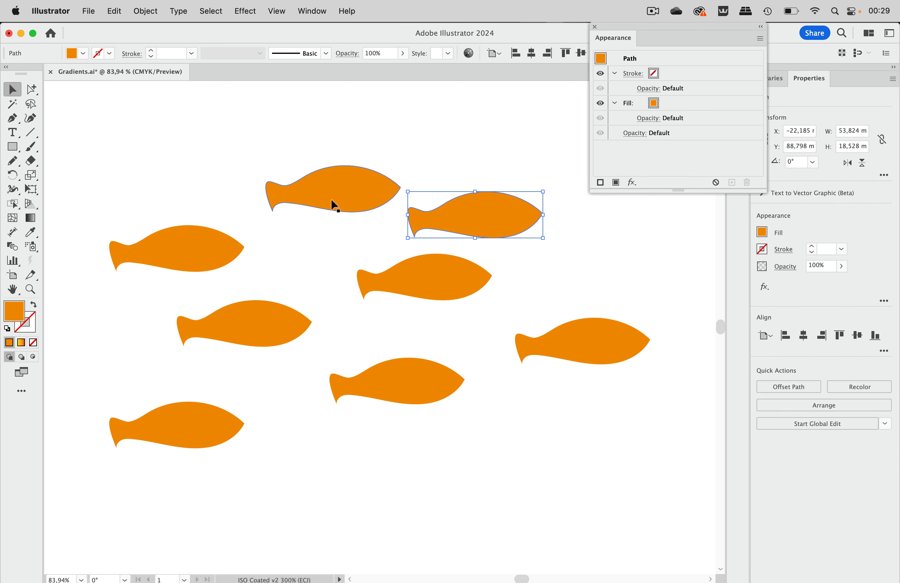
- Select all eight ungrouped fish and fill them with the yellow-to-red gradient swatch
drag(137, 145, 611, 448)
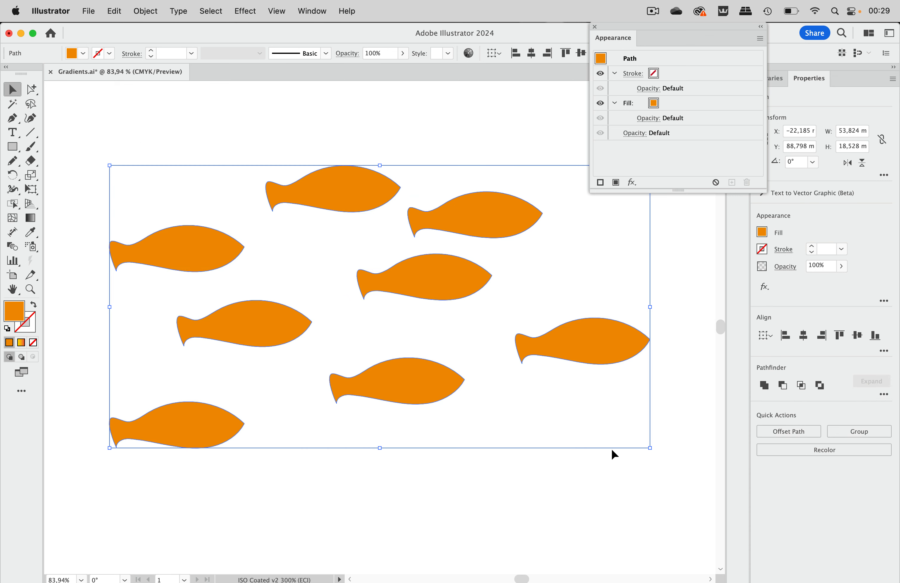
click(80, 49)
click(16, 98)
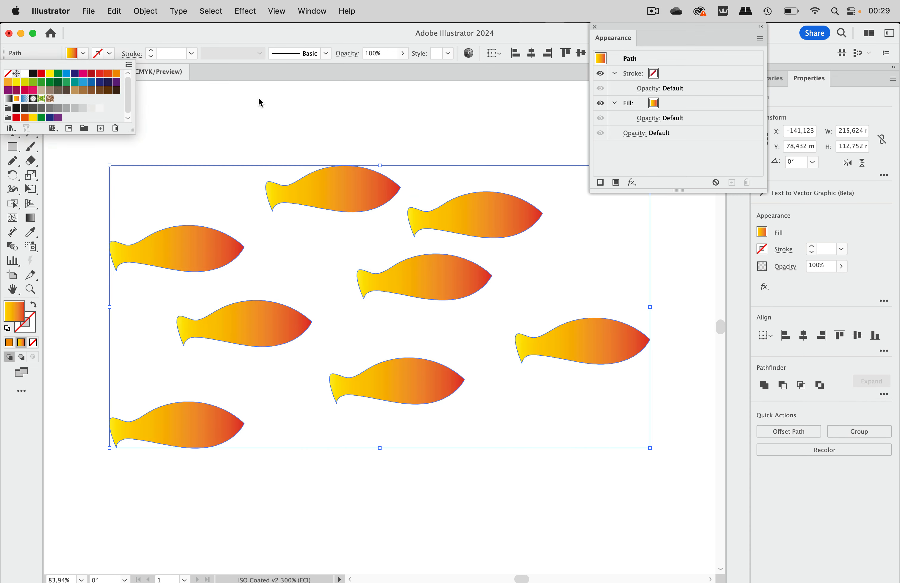
click(349, 31)
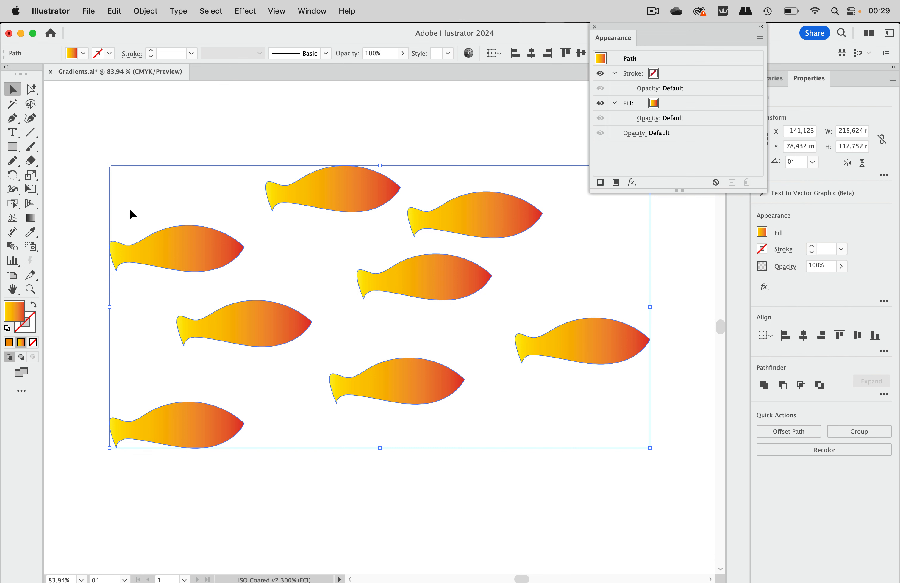
- Draw one horizontal gradient across all the selected fish from the rightmost to the leftmost with the Gradient tool, and deselect them
click(30, 218)
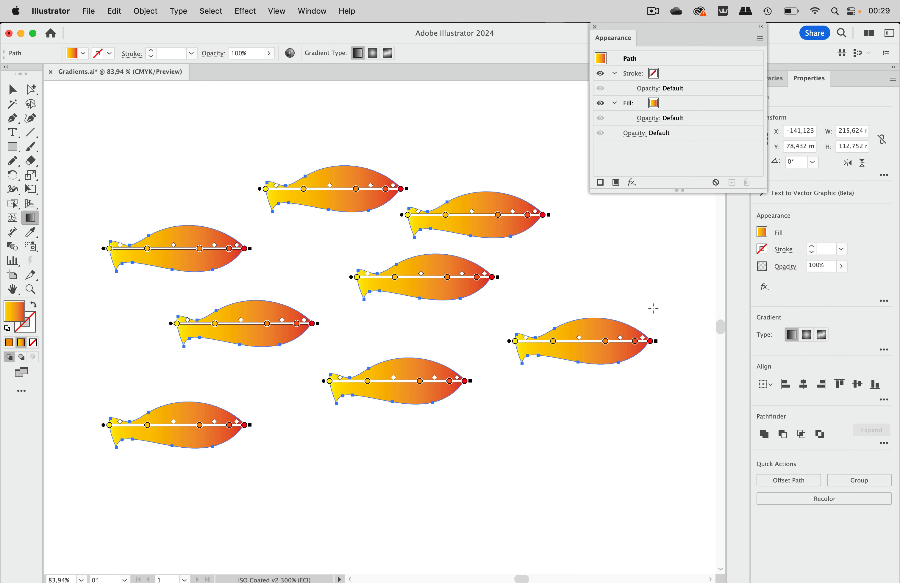
drag(658, 309, 112, 298)
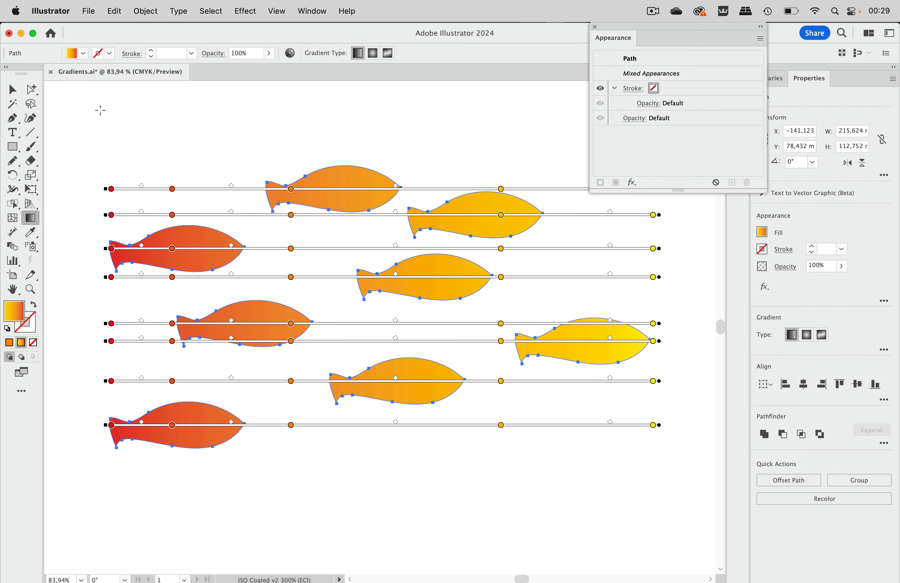
click(13, 89)
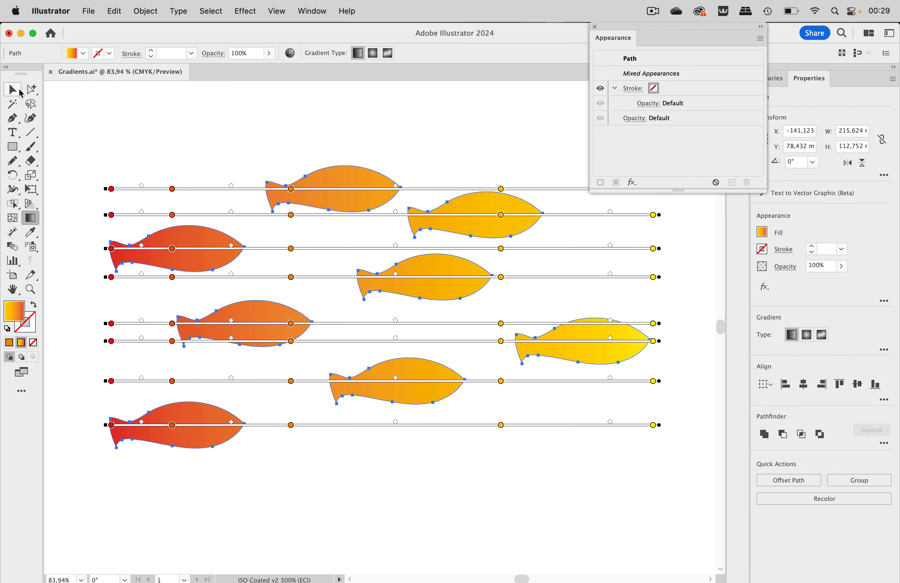
click(437, 122)
- Rearrange individual fish, moving two yellow ones to the school's left side and the lower-left red one to its right side, and nudging two orange ones
drag(491, 214, 120, 298)
scroll(294, 328, left, 5)
scroll(294, 327, down, 2)
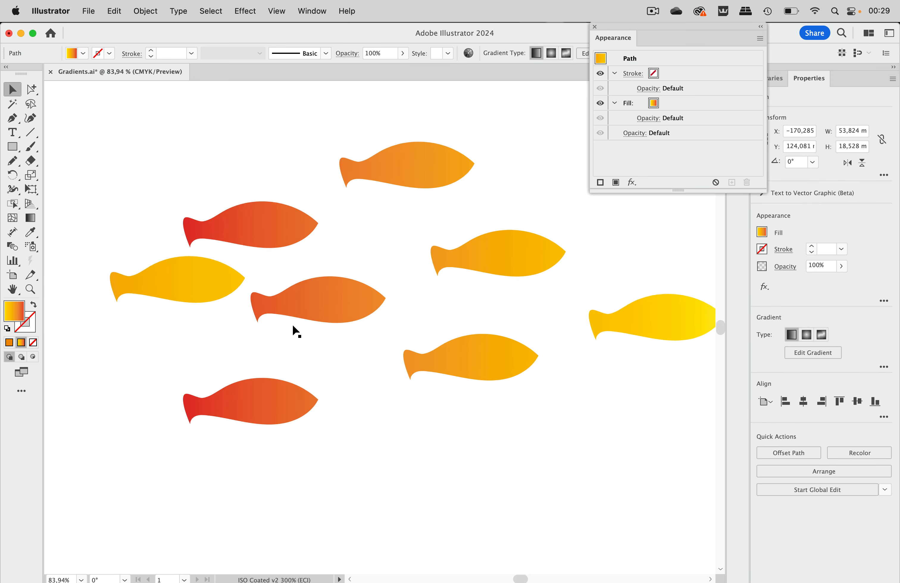
drag(666, 318, 200, 357)
drag(270, 402, 611, 310)
drag(441, 153, 439, 172)
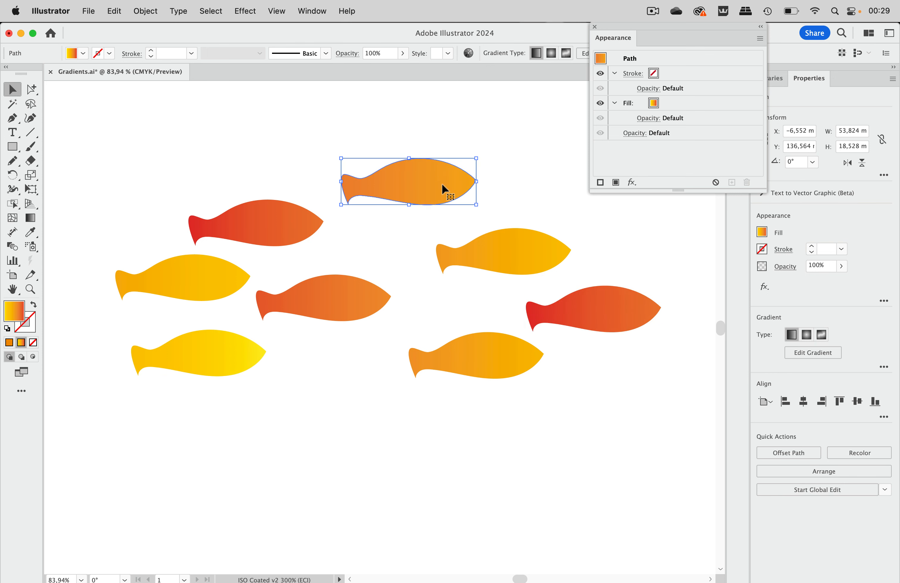
drag(473, 352, 408, 362)
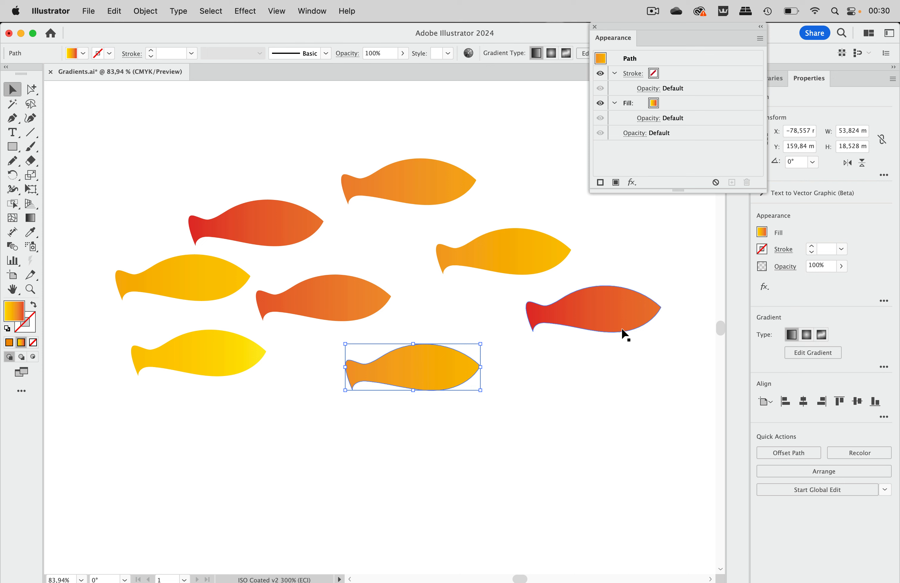
- Try to lower the ship chimney's two top anchor points by about 35 mm with the Direct Selection tool, and undo the move
scroll(645, 342, right, 15)
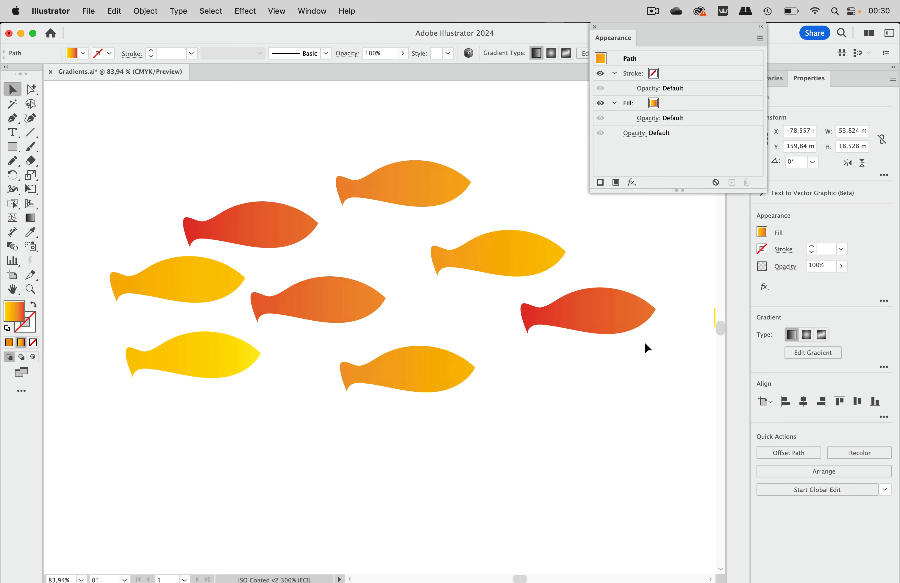
scroll(646, 343, right, 12)
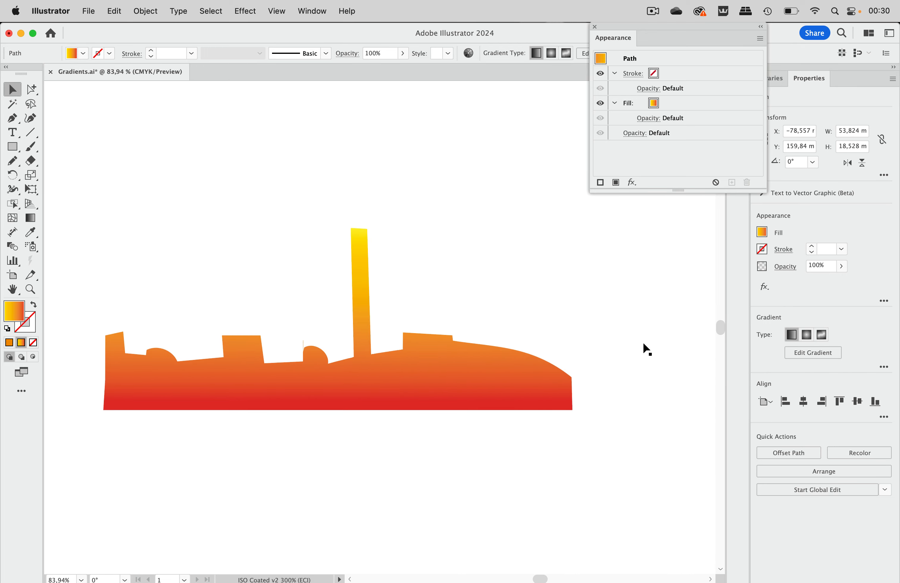
click(517, 378)
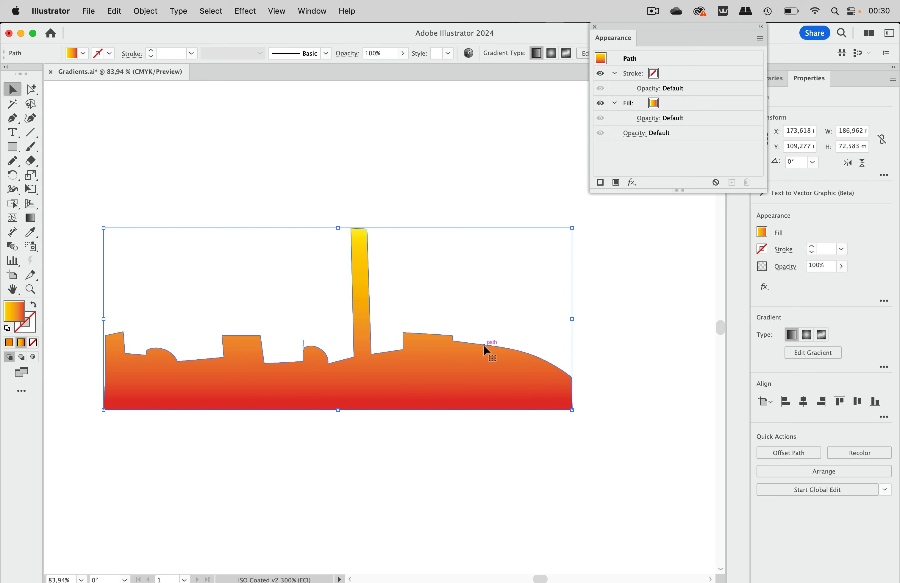
drag(31, 89, 56, 90)
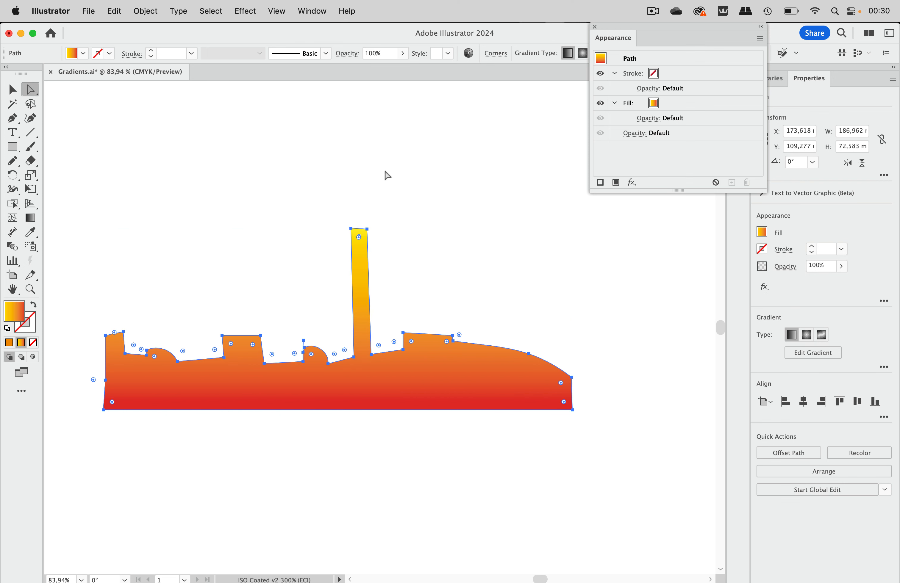
drag(336, 215, 386, 243)
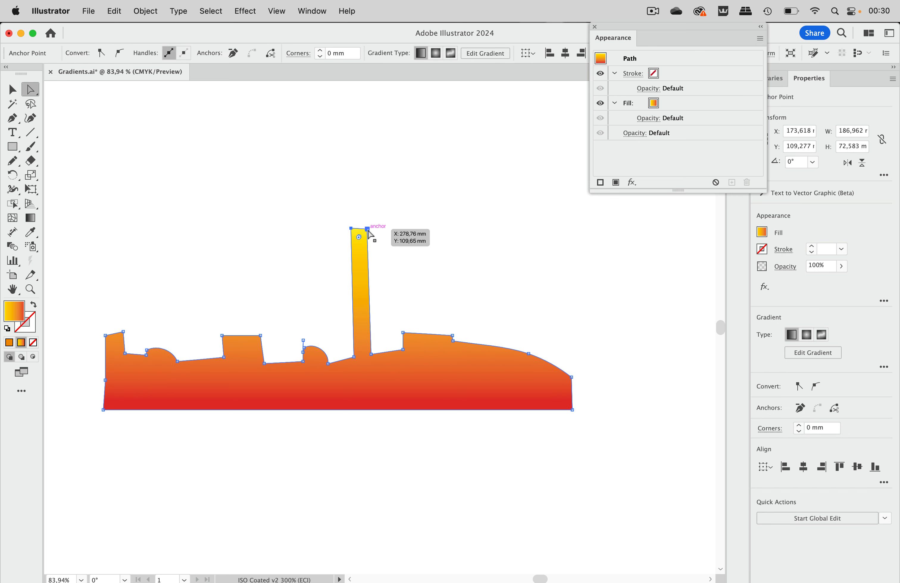
drag(369, 233, 374, 317)
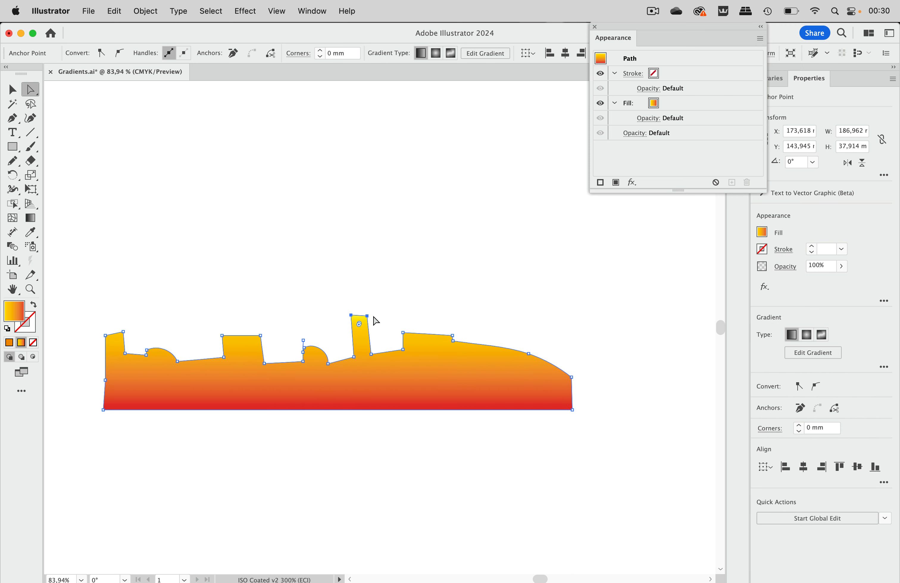
key(super+z)
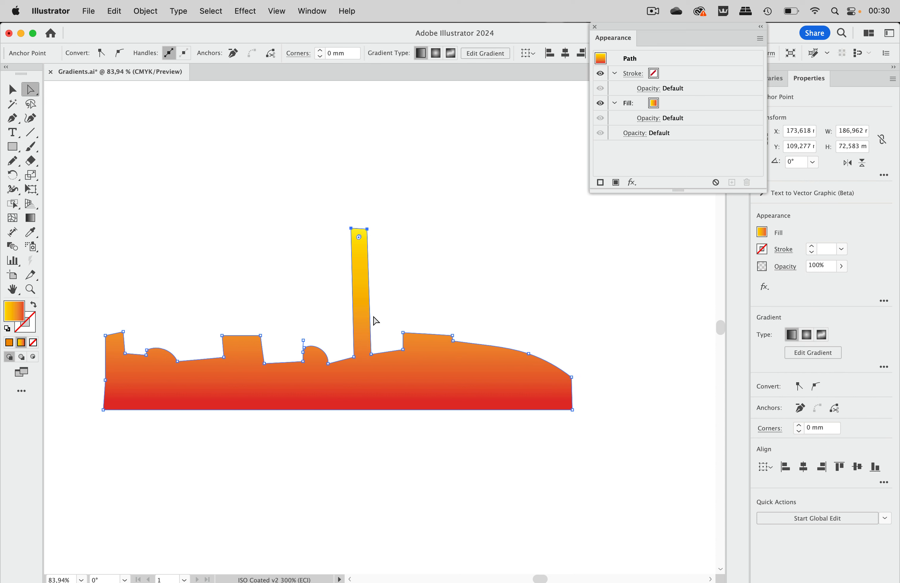
- Place a single anchor point to the right of the ship, level with the chimney's top, using the Pen tool
click(446, 255)
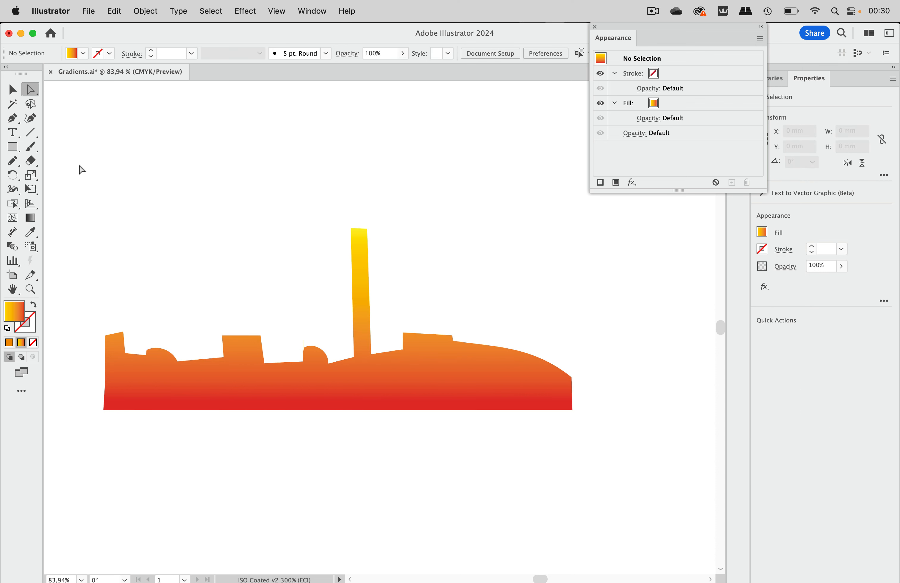
click(15, 120)
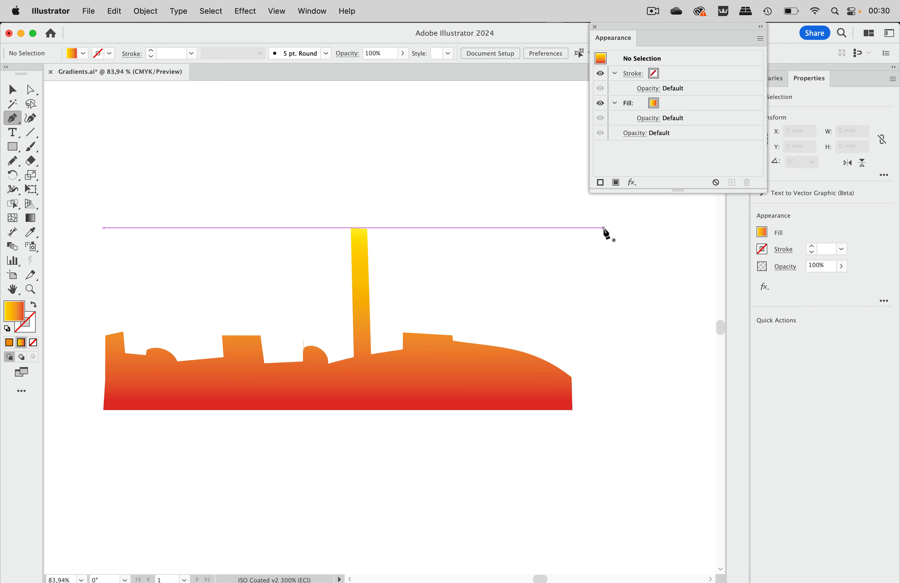
click(605, 228)
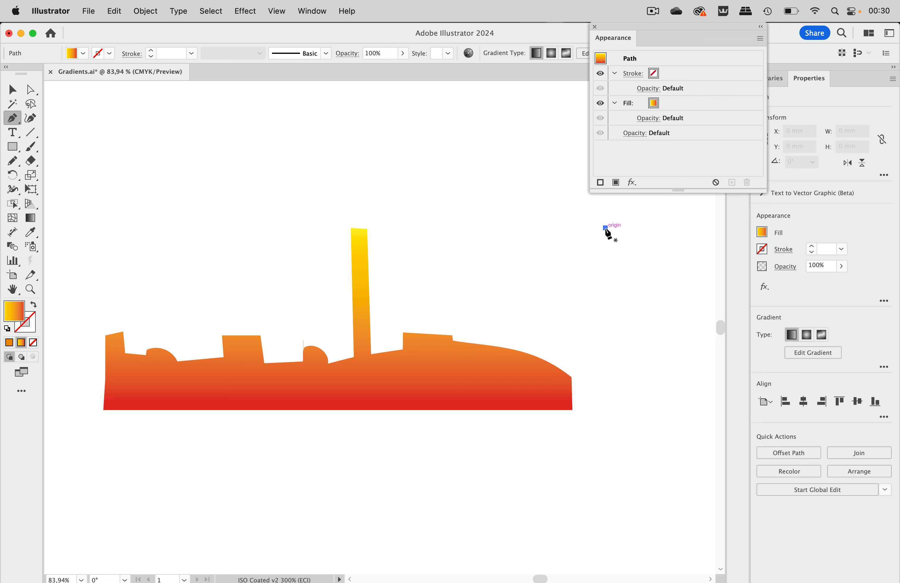
click(9, 93)
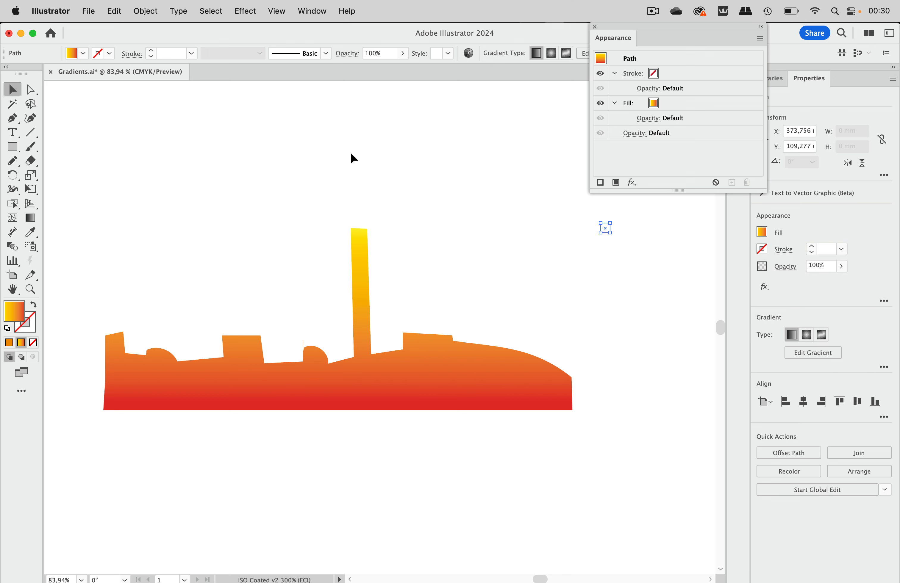
- Combine the ship shape and the single anchor point into a compound path, and deselect it
drag(635, 216, 292, 462)
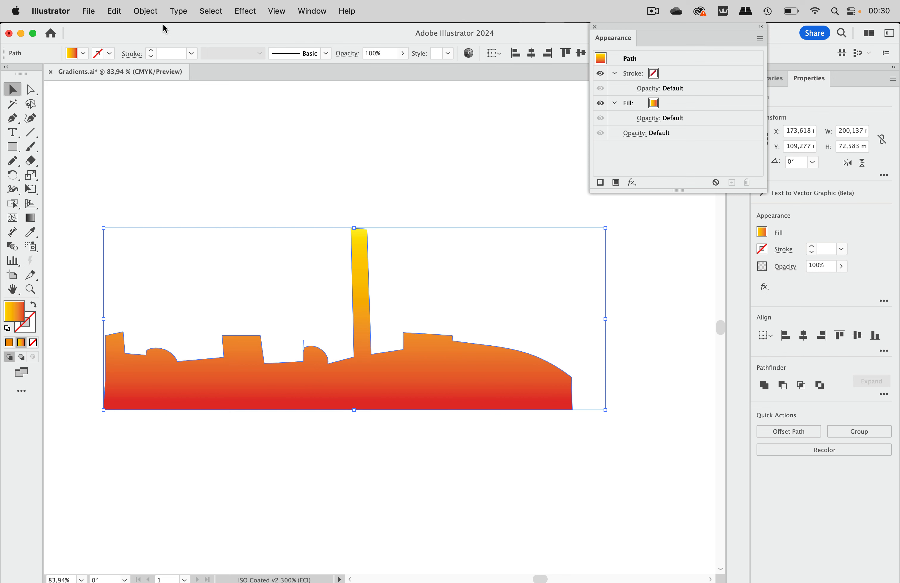
click(147, 14)
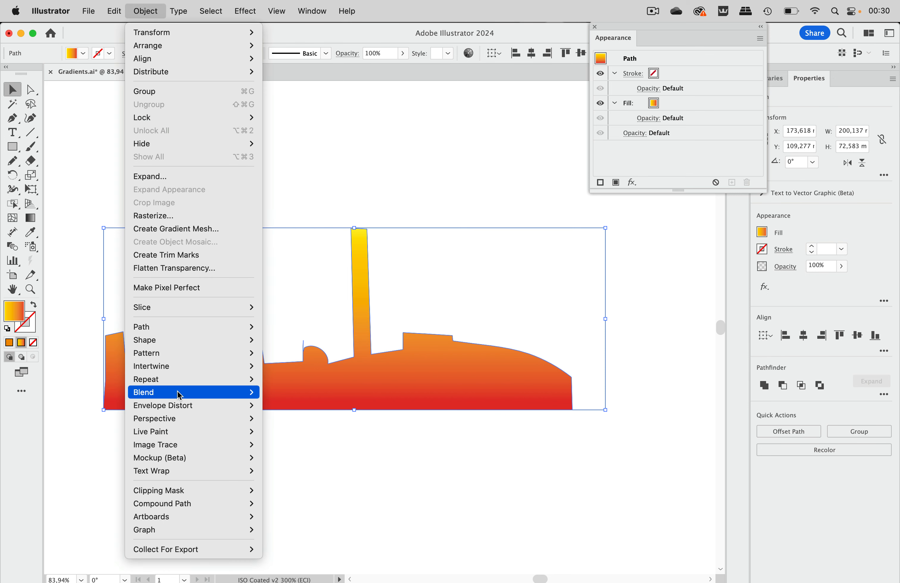
mouse_move(177, 504)
click(266, 504)
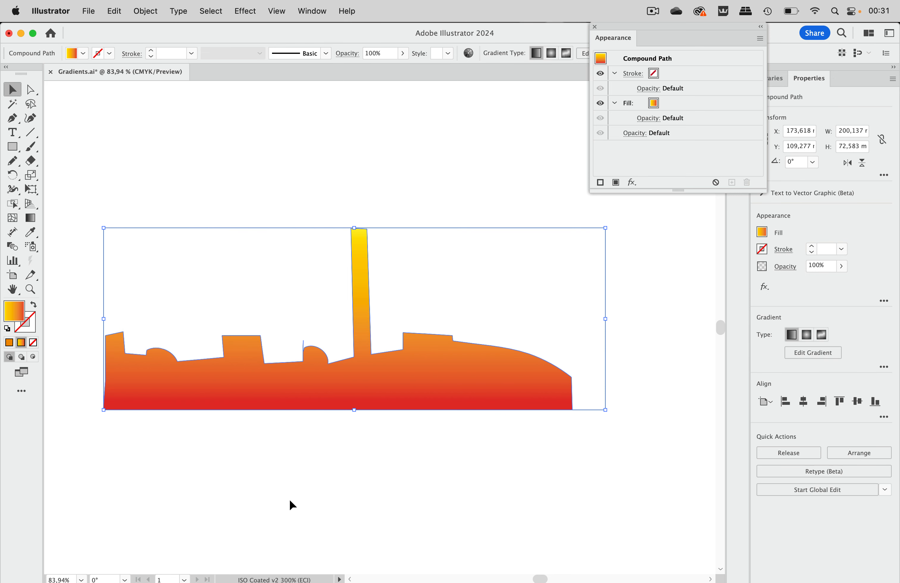
click(436, 189)
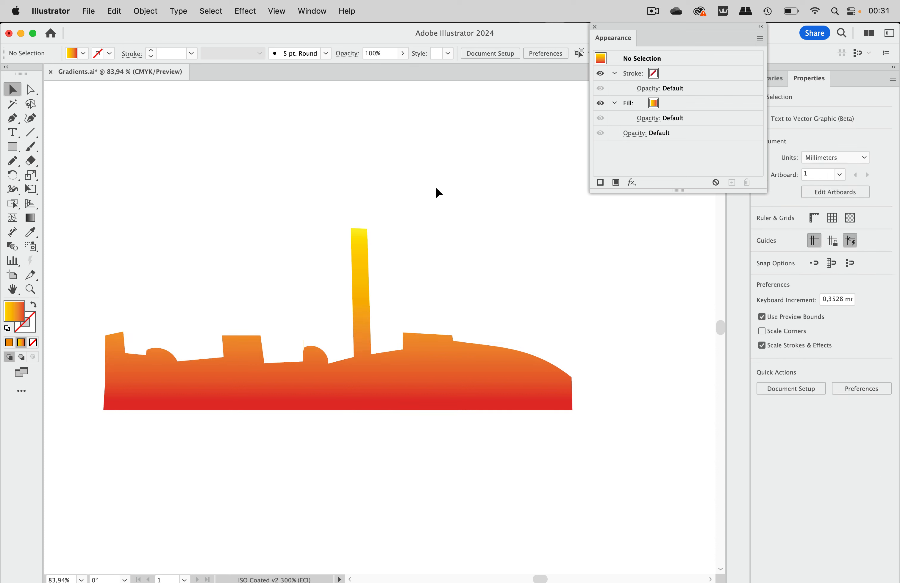
- Lower the ship chimney's two top anchor points by about 39 mm with the Direct Selection tool, and deselect the compound path
click(483, 364)
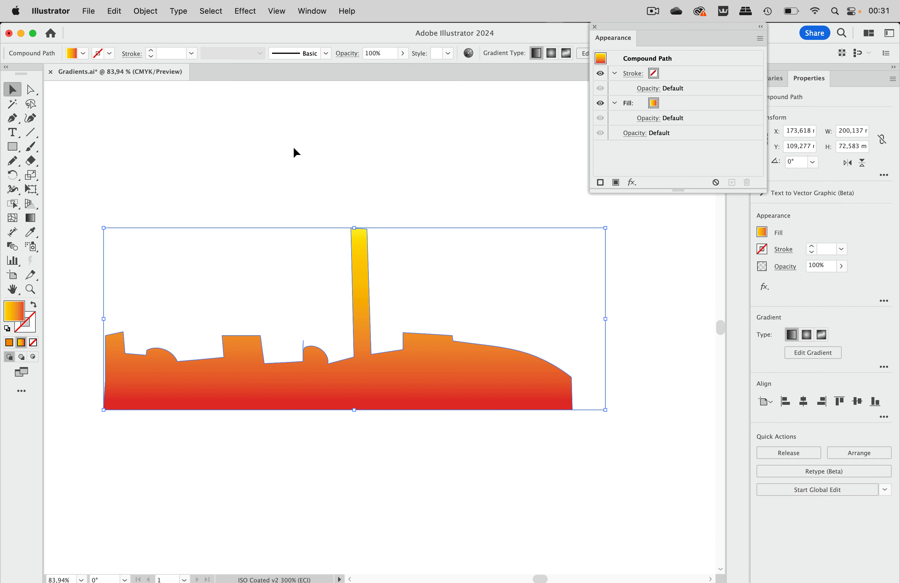
click(31, 90)
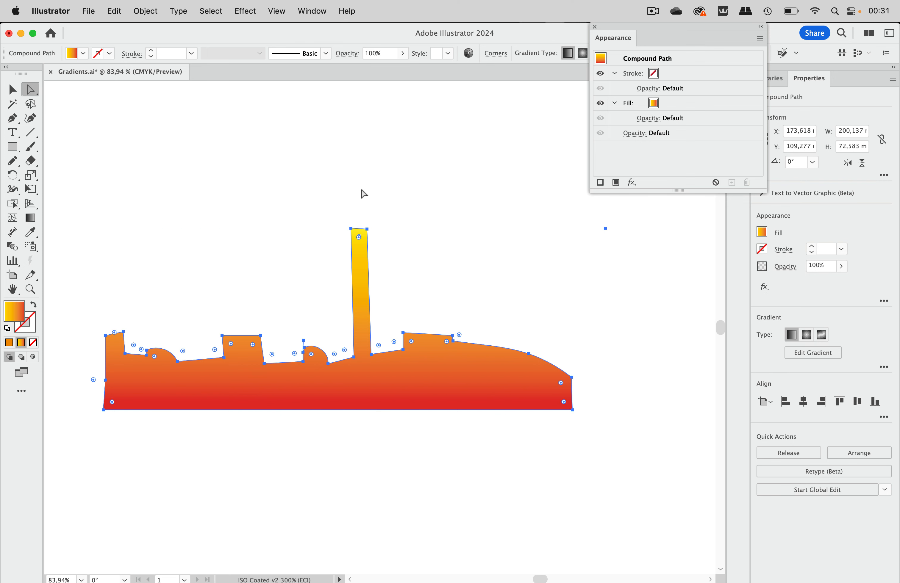
drag(342, 212, 377, 326)
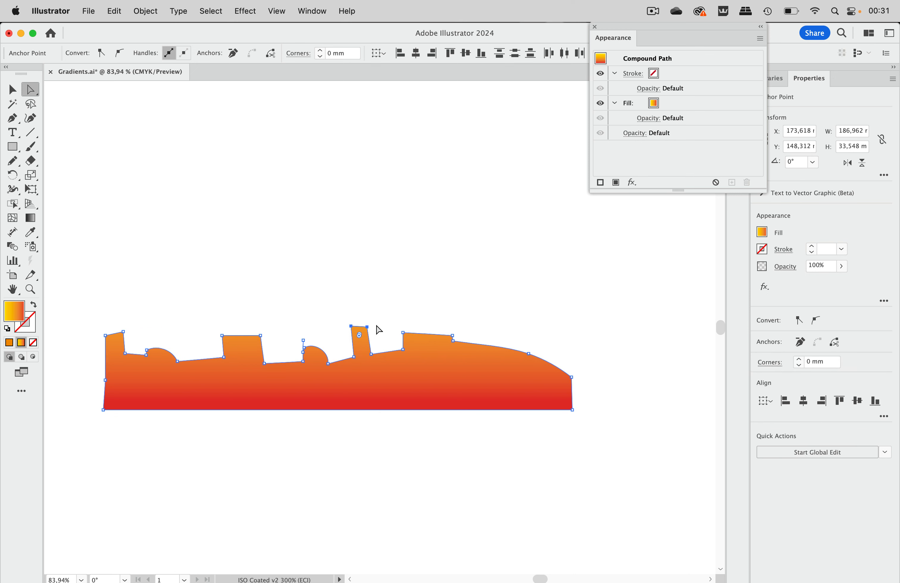
click(418, 326)
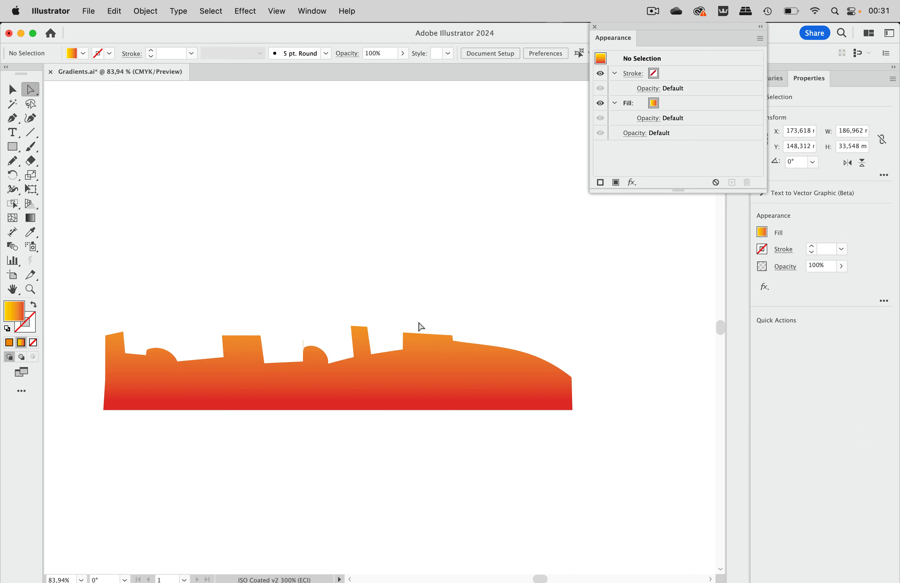